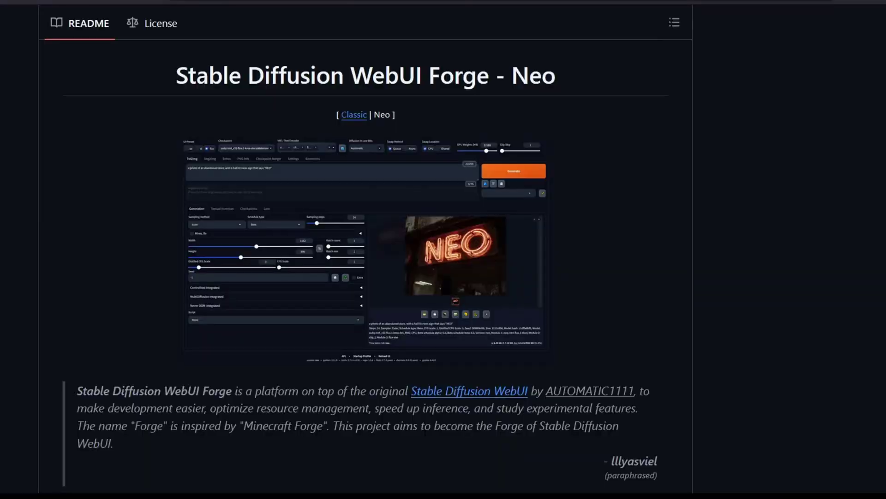
Step: Scroll the Forge Neo README down to its Features [Nov] section
scroll(365, 277, down, 8)
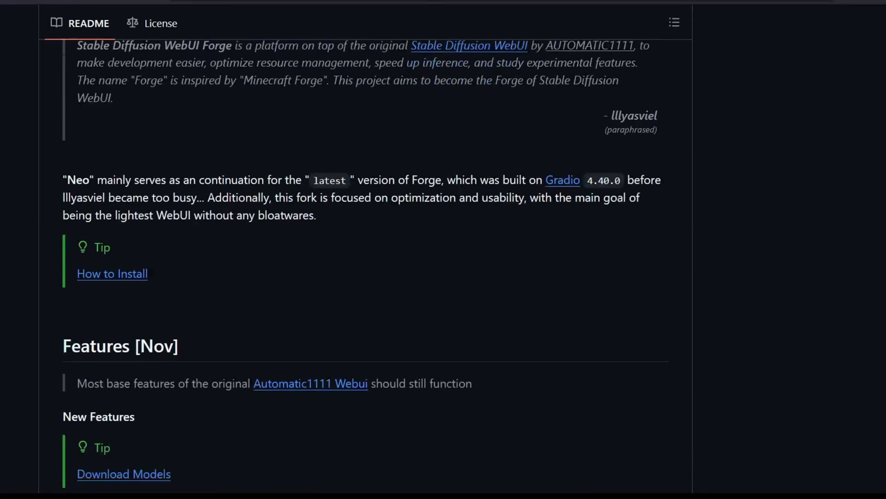
scroll(365, 277, down, 4)
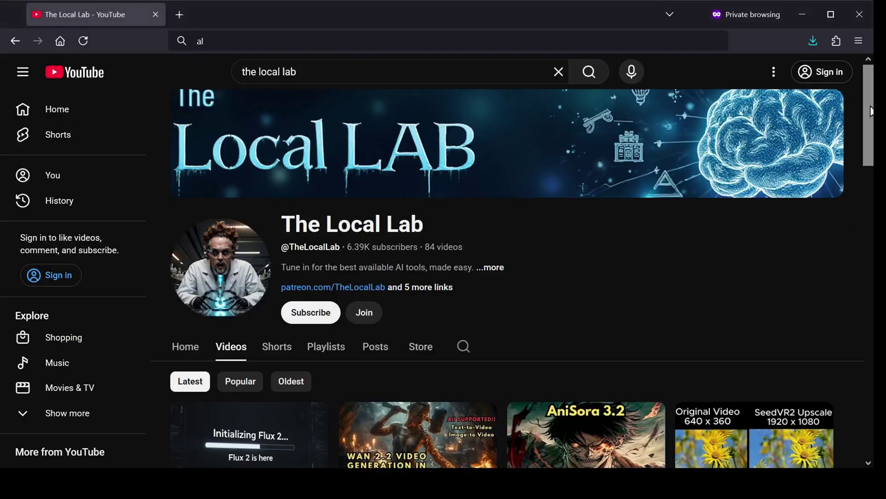
Step: Browse the latest video thumbnails on The Local Lab's Videos tab
scroll(508, 277, down, 6)
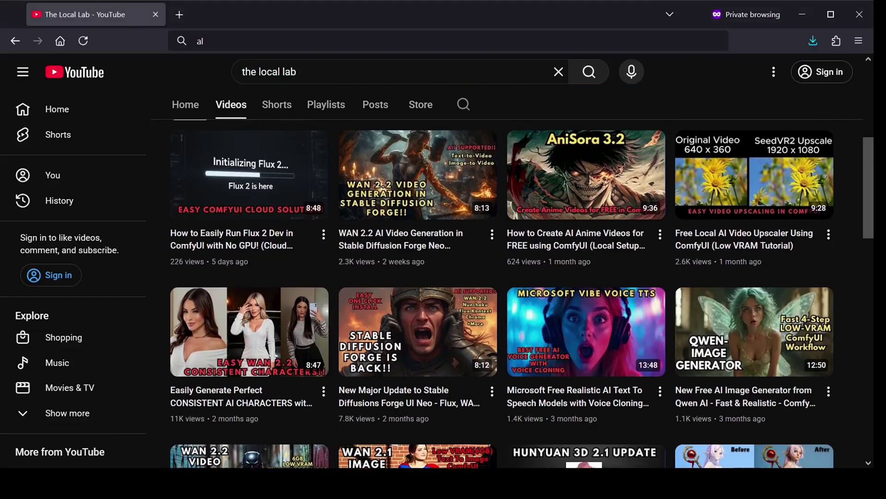
scroll(433, 324, up, 1)
mouse_move(433, 361)
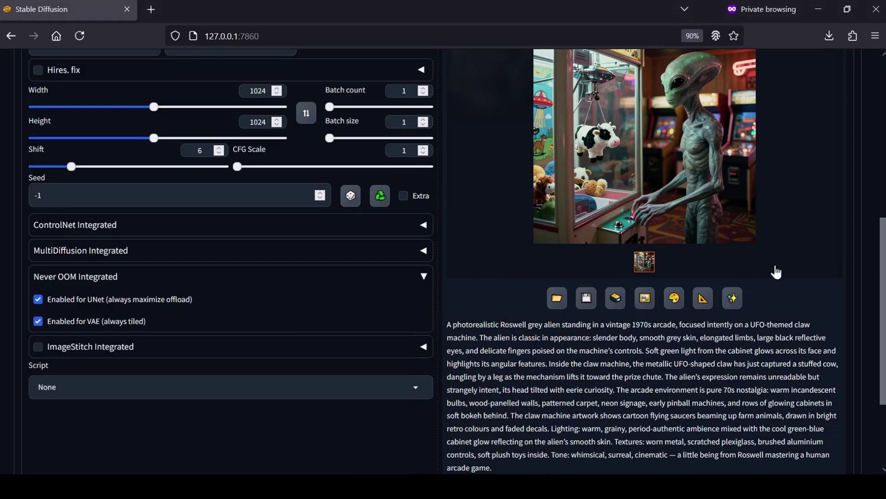
Step: View the alien claw-machine render full size, then read the Patreon post down to Usage Notes
scroll(837, 310, up, 3)
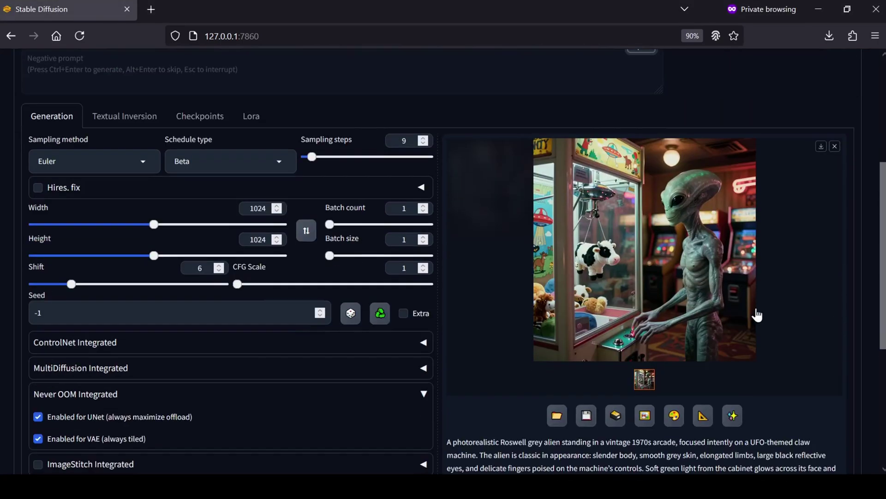
click(679, 277)
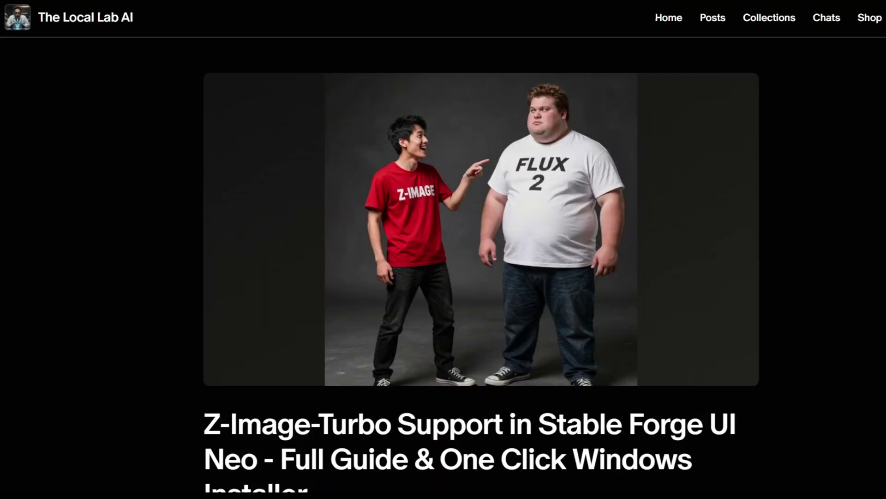
scroll(482, 271, down, 6)
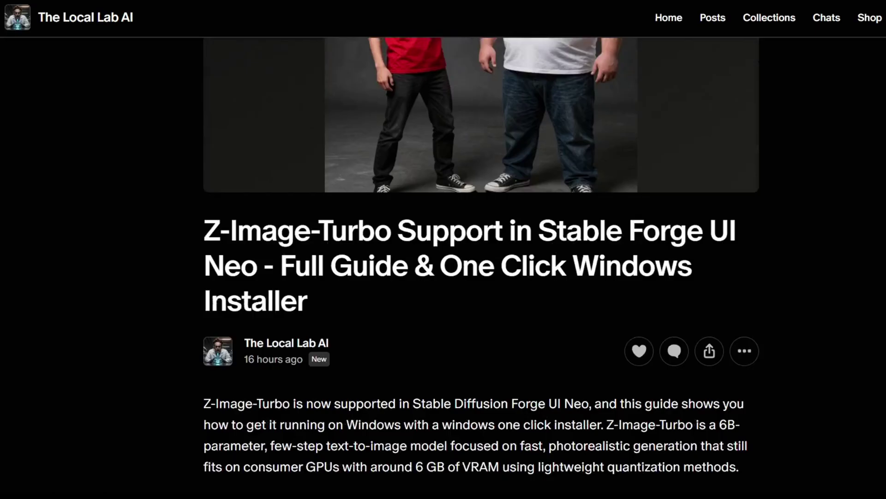
scroll(482, 271, down, 15)
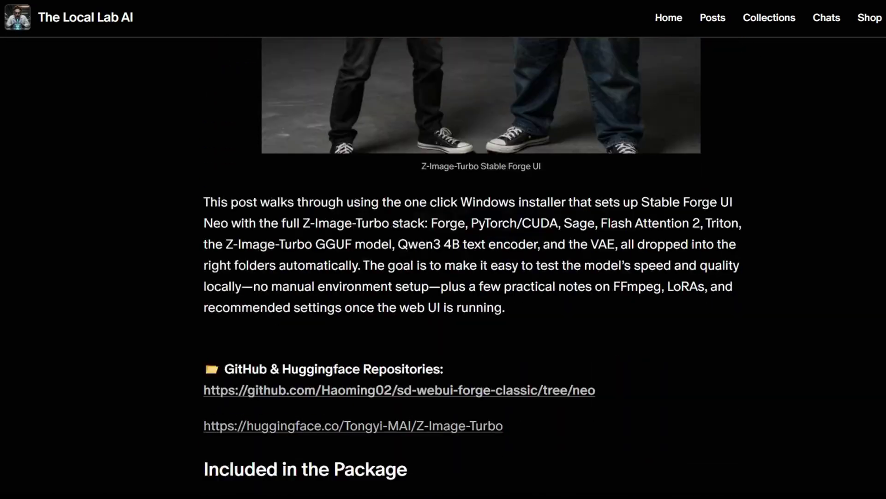
scroll(481, 271, down, 20)
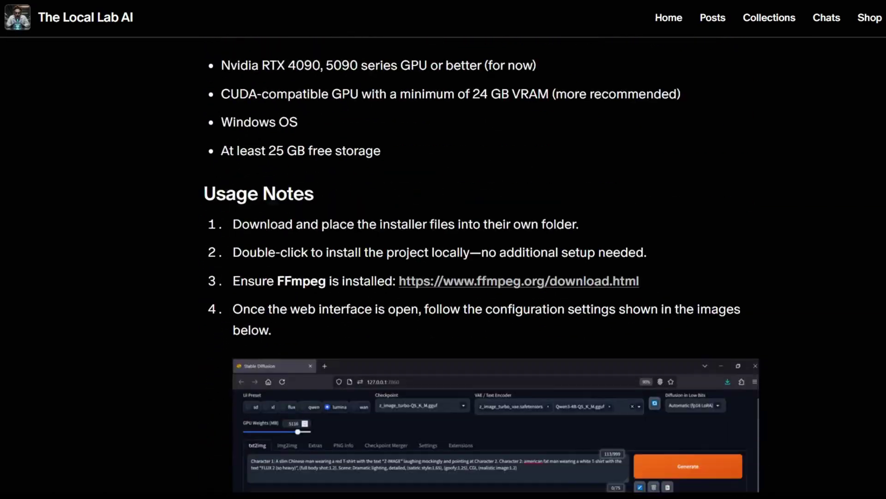
scroll(482, 271, down, 10)
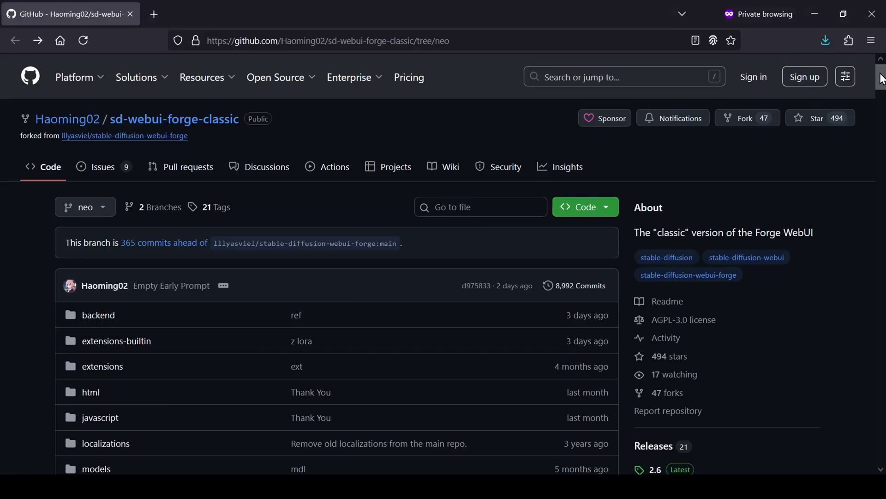
Step: Open the latest 2.6 release from the repository's Releases sidebar
scroll(882, 84, down, 3)
scroll(882, 85, down, 3)
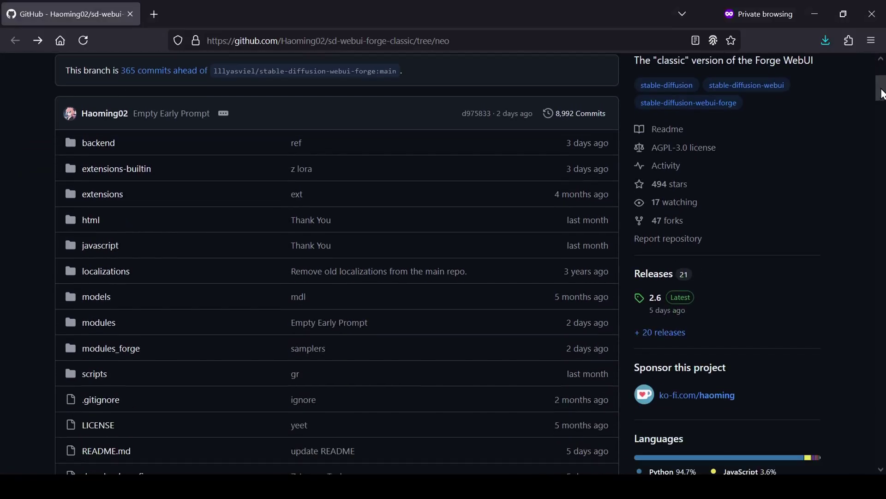
click(655, 298)
Step: Highlight the 2.6 release heading and note text, then clear the selection
scroll(392, 254, down, 3)
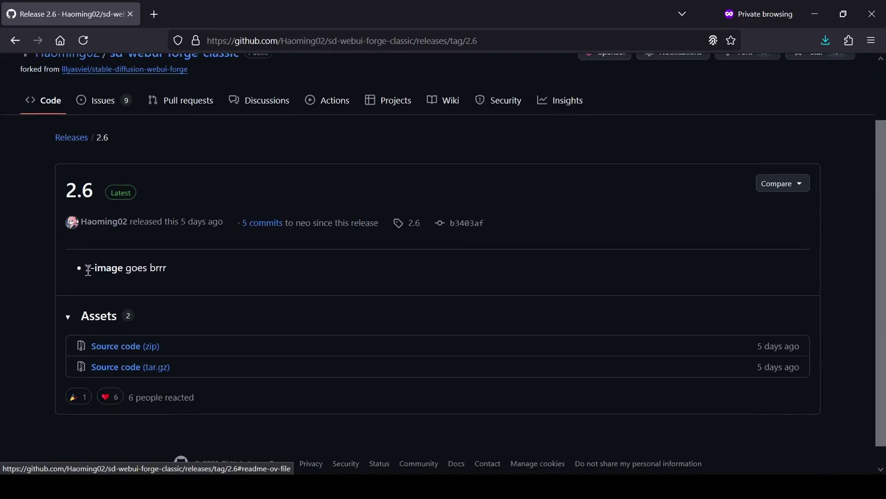
drag(65, 196, 94, 193)
drag(91, 269, 164, 270)
click(249, 274)
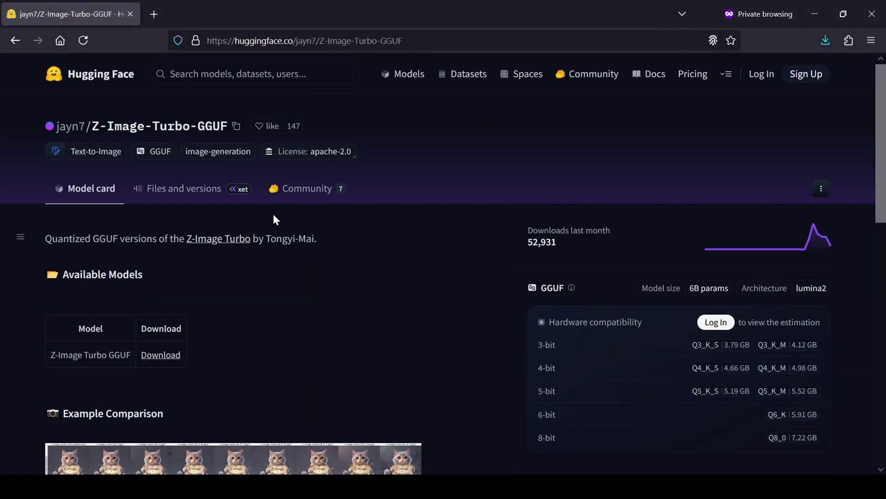
Step: Show Z-Image-Turbo-GGUF's Files and versions and scroll through the quantized GGUF files
click(193, 196)
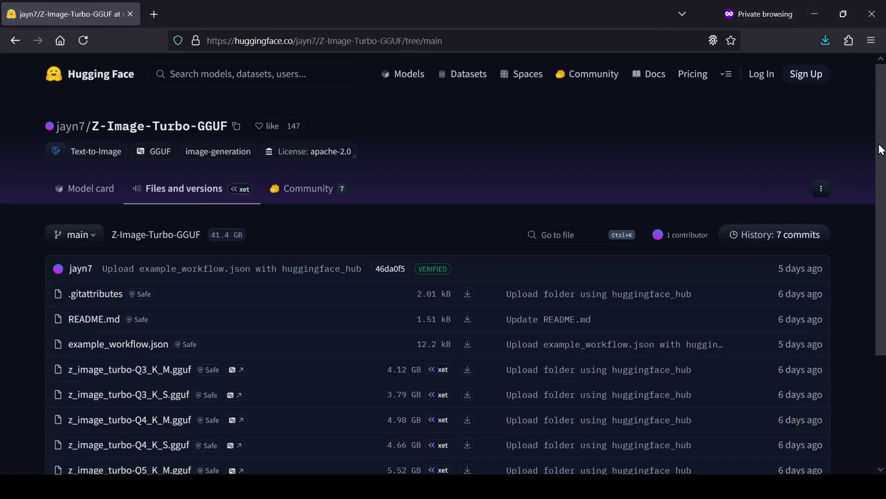
drag(880, 149, 882, 257)
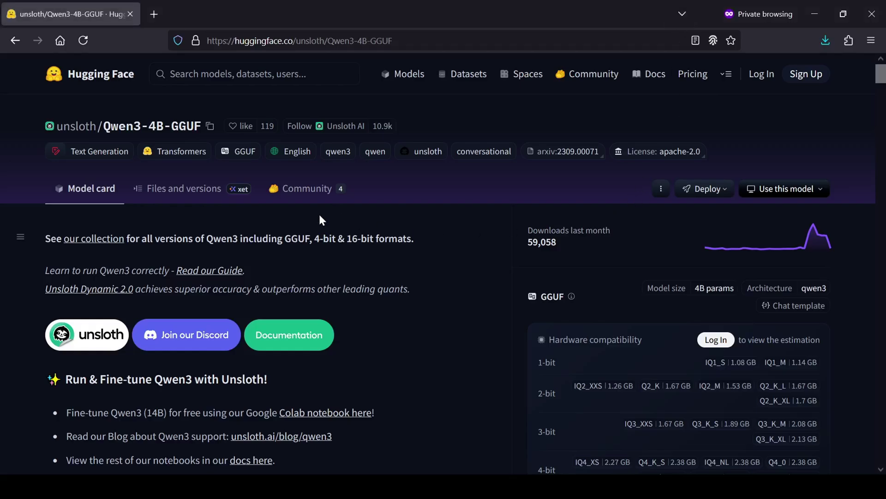
Step: Browse the Qwen3-4B-GGUF repository's file list of quantized models
click(187, 194)
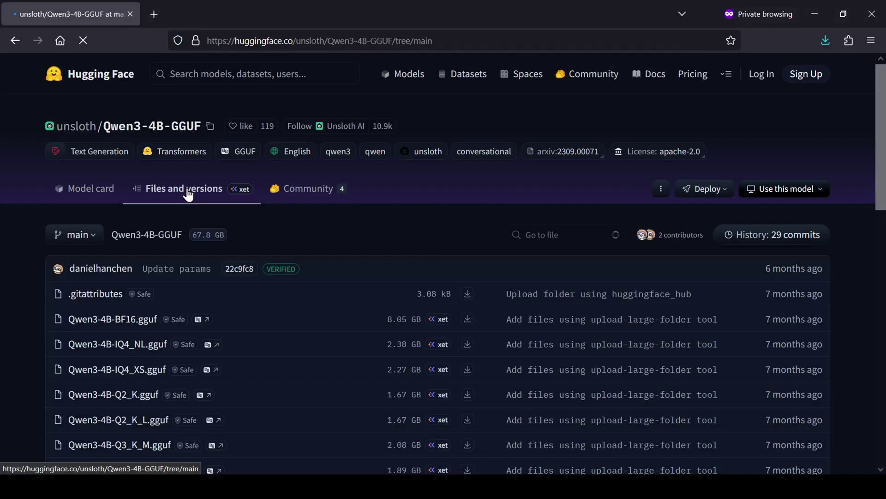
scroll(226, 254, down, 4)
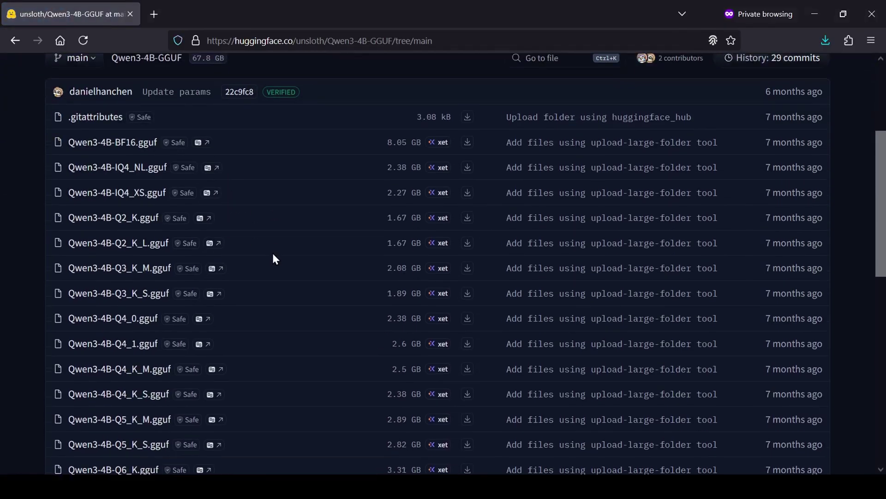
scroll(277, 253, down, 3)
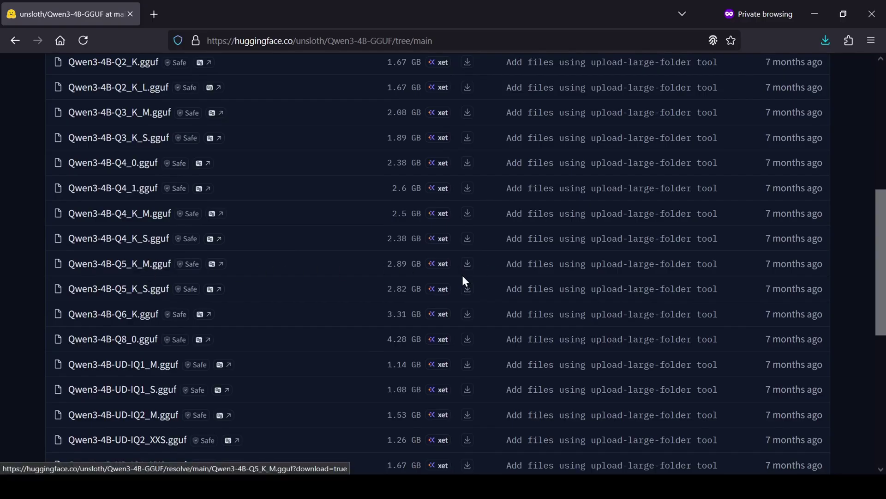
scroll(463, 279, down, 2)
scroll(500, 281, down, 4)
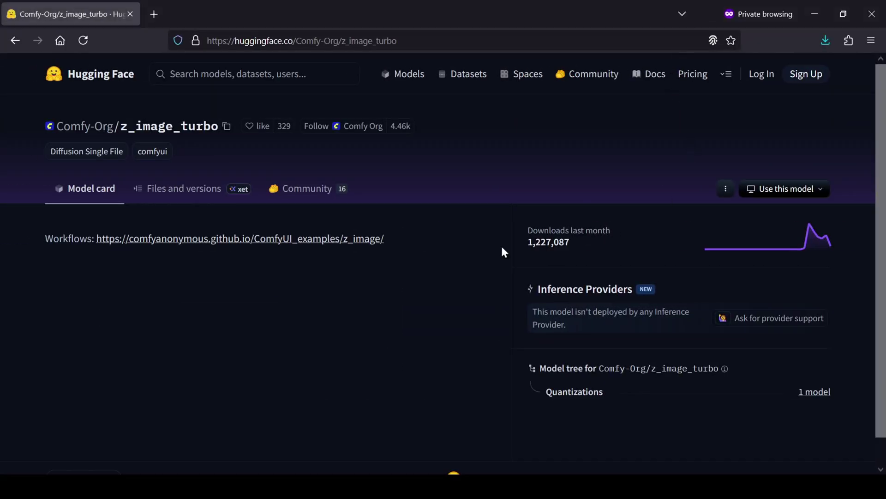
Step: Open z_image_turbo's split_files/vae folder containing ae.safetensors
click(179, 193)
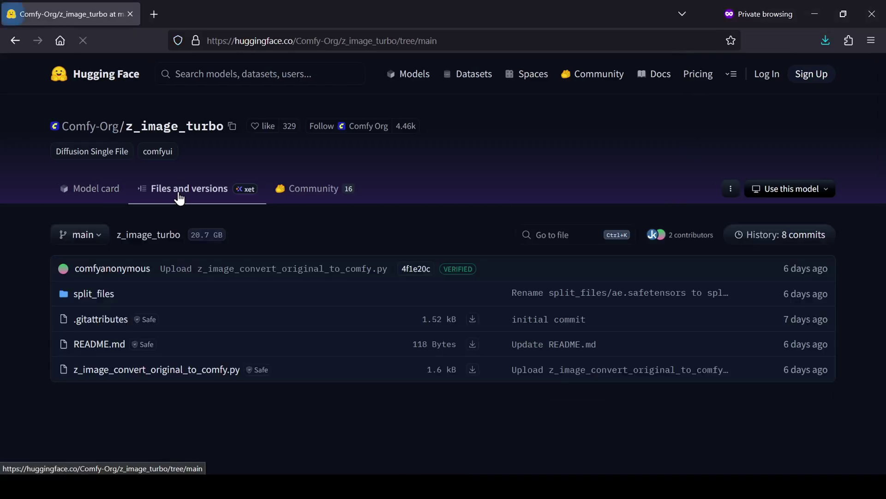
click(93, 294)
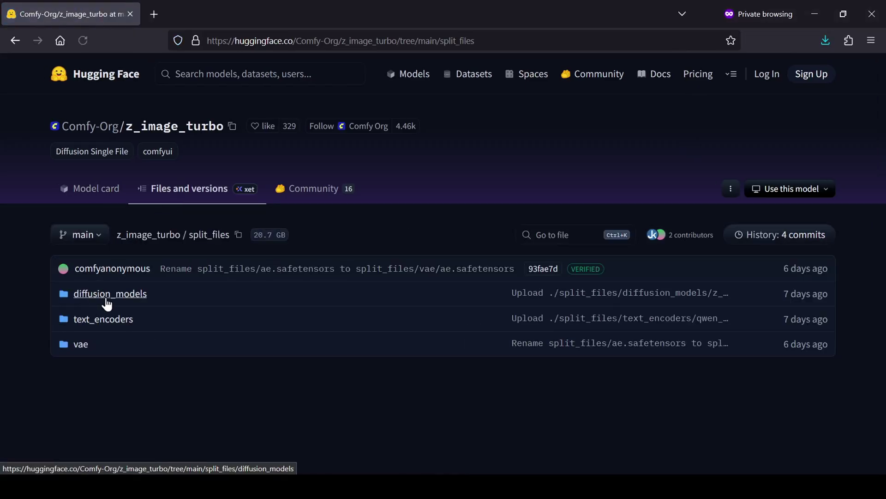
click(80, 345)
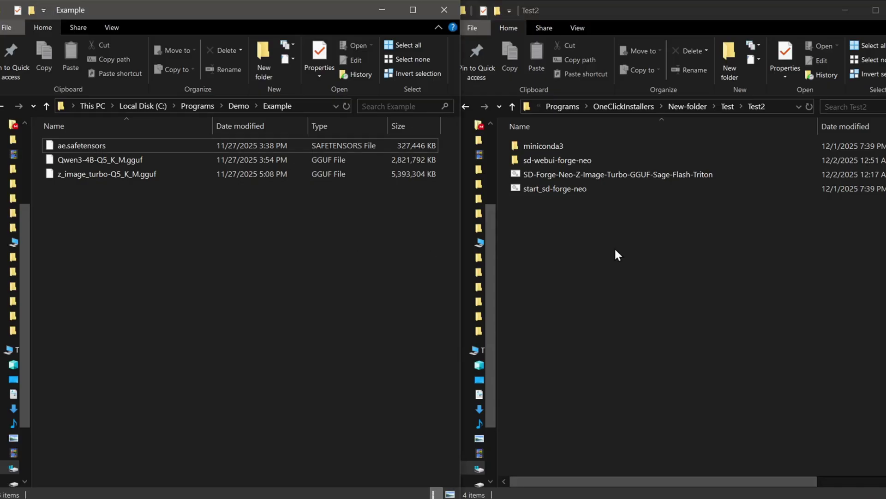
Step: Move z_image_turbo-Q5_K_M.gguf, Qwen3-4B-Q5_K_M.gguf and ae.safetensors into Stable-diffusion, text_encoder and VAE
double_click(601, 164)
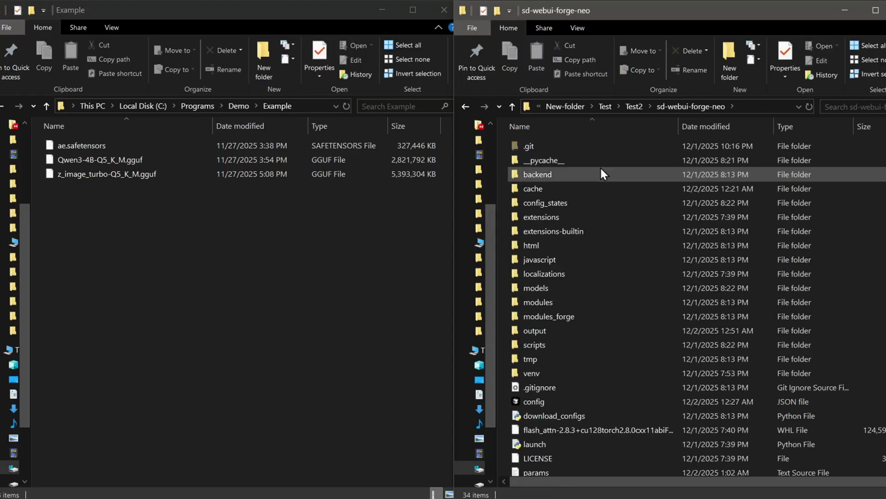
double_click(606, 291)
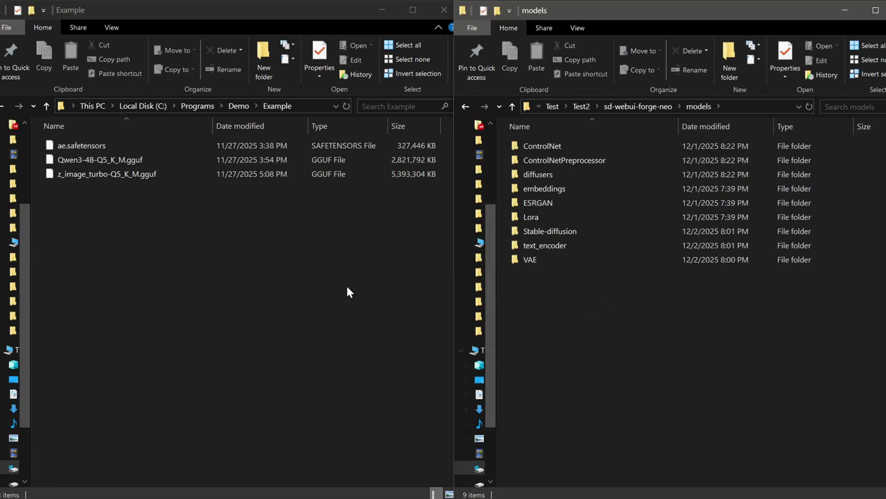
drag(141, 175, 590, 233)
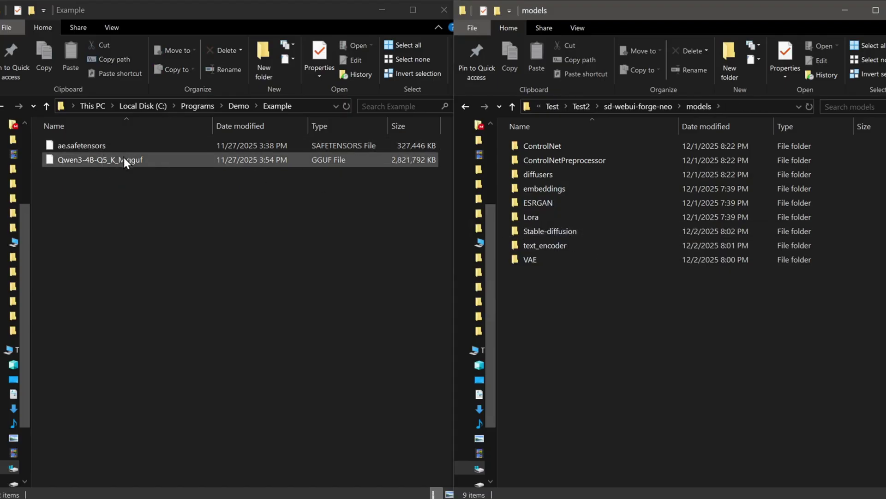
drag(124, 156, 581, 248)
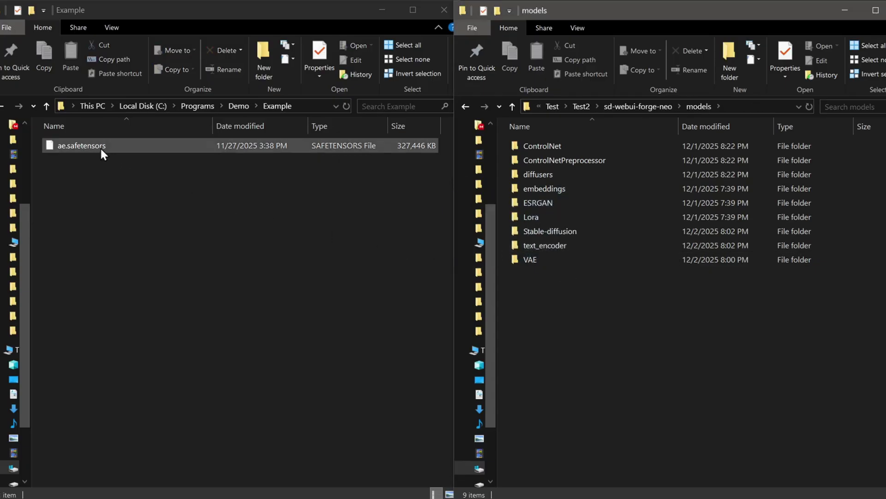
drag(89, 145, 562, 259)
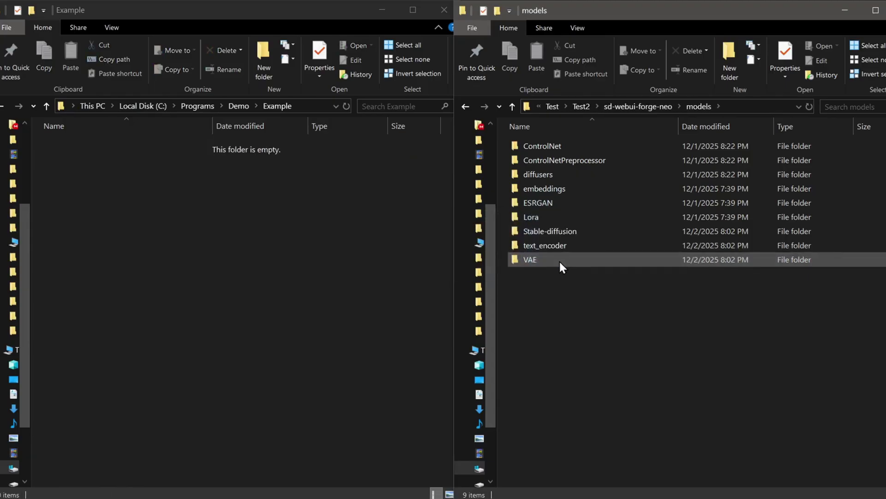
Step: Rename ae.safetensors in the VAE folder to z_image_turbo_vae.safetensors
double_click(558, 260)
right_click(531, 149)
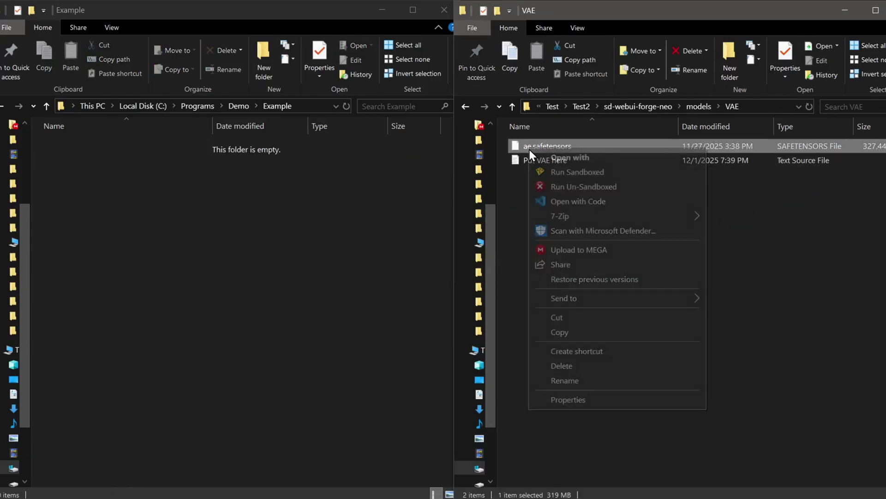
click(578, 377)
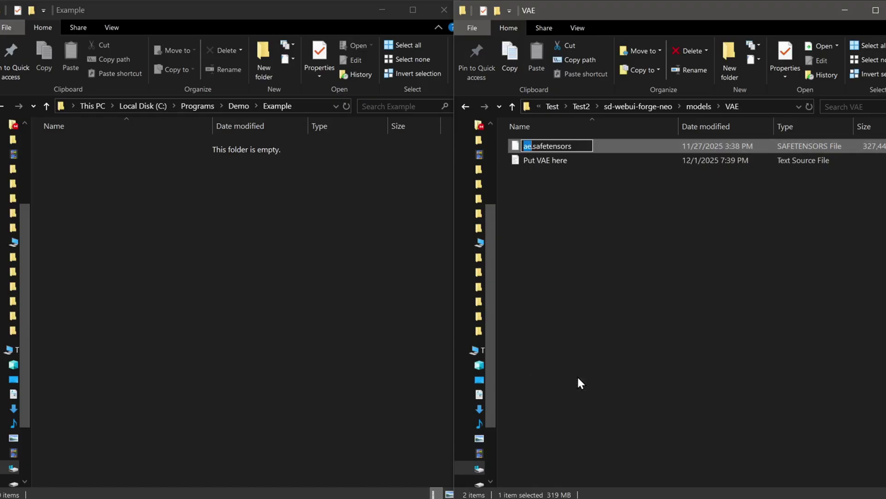
text(z_image_turbo_vae)
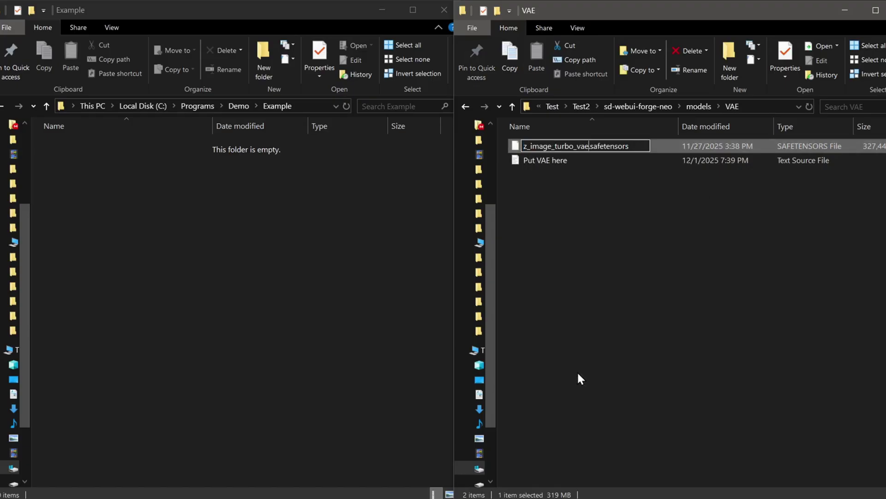
key(Return)
click(639, 293)
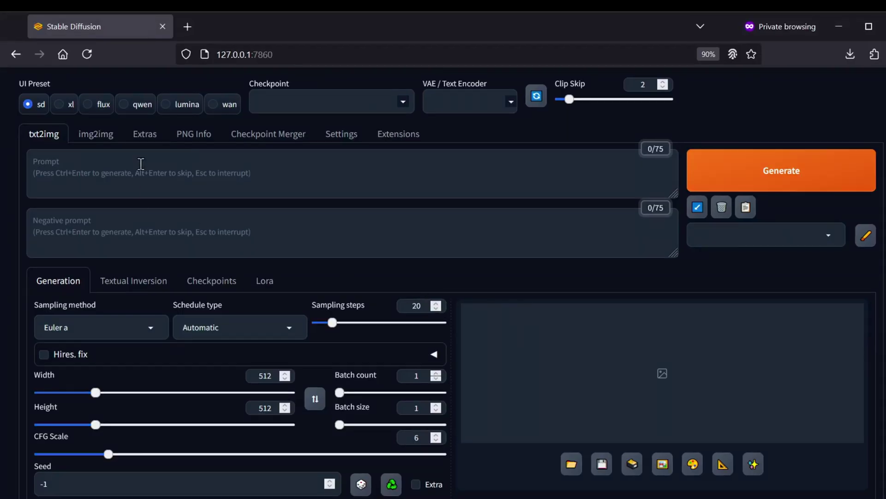
Step: Select the lumina preset with z_image_turbo-Q5_K_M.gguf, z_image_turbo_vae and Qwen3-4B-Q5_K_M.gguf loaded
click(165, 106)
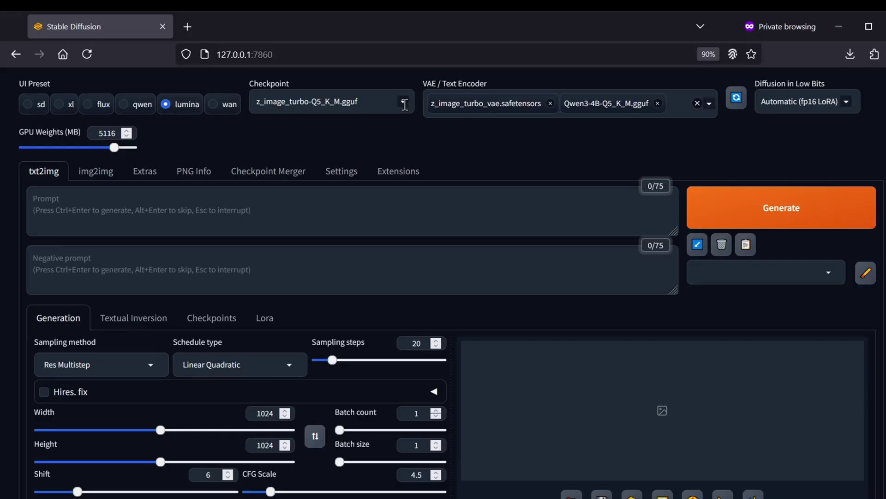
click(404, 102)
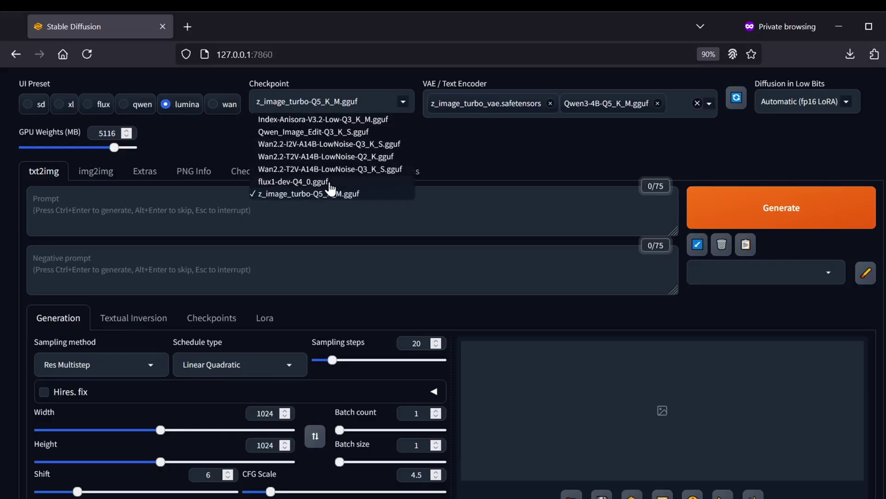
click(325, 195)
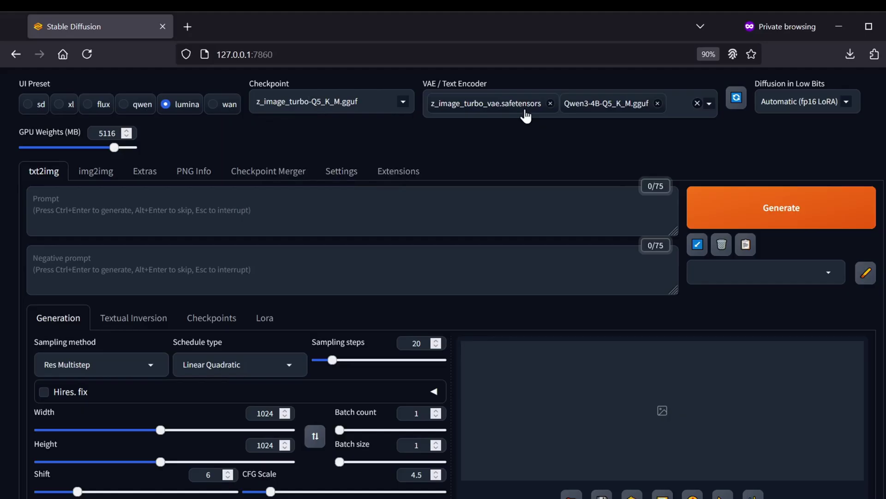
click(709, 104)
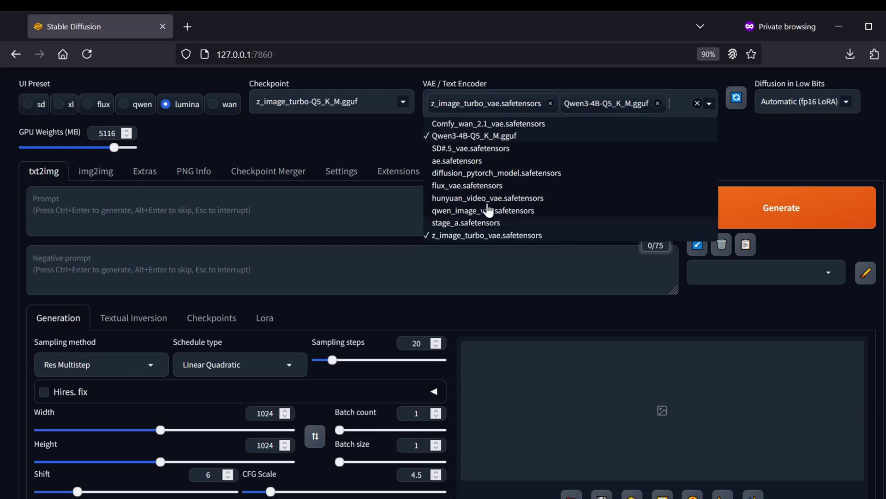
click(404, 142)
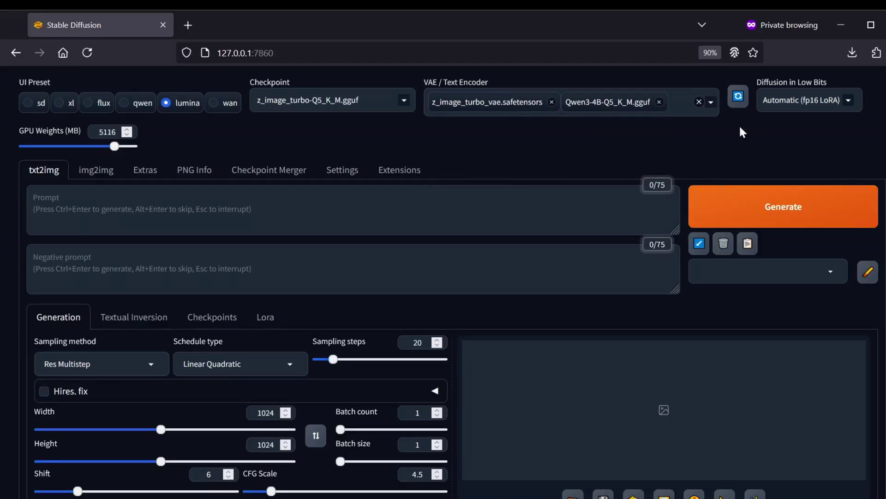
Step: Keep low-bit diffusion on Automatic (fp16 LoRA) and scroll to the sampling settings
click(849, 100)
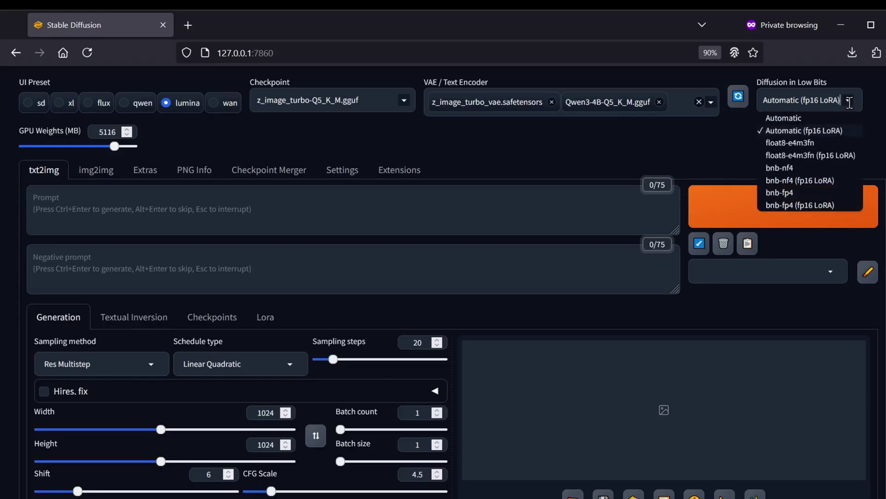
click(827, 131)
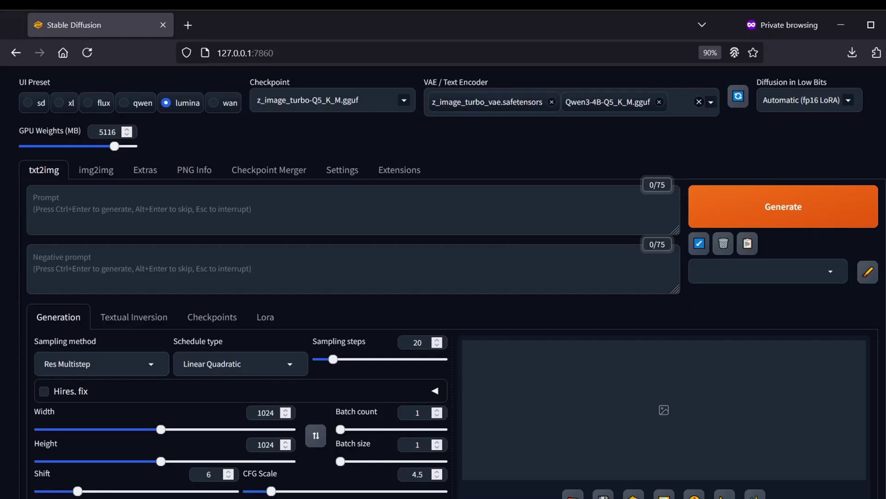
scroll(444, 281, down, 5)
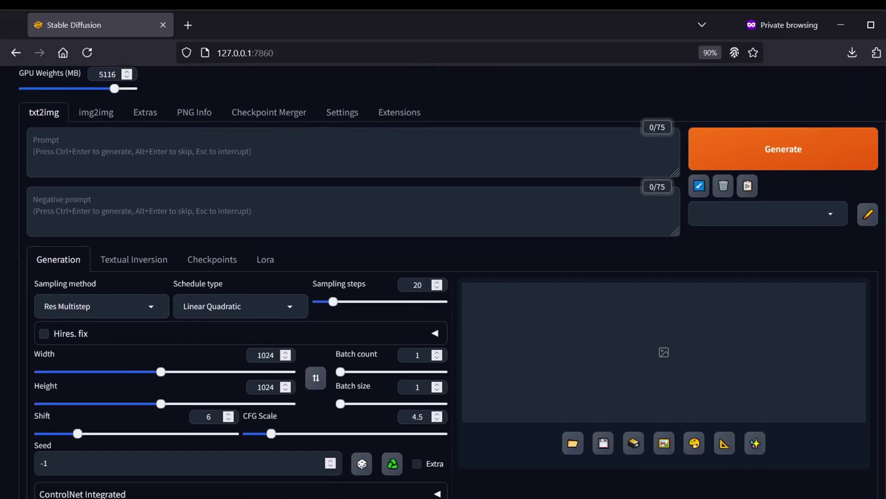
scroll(443, 282, down, 2)
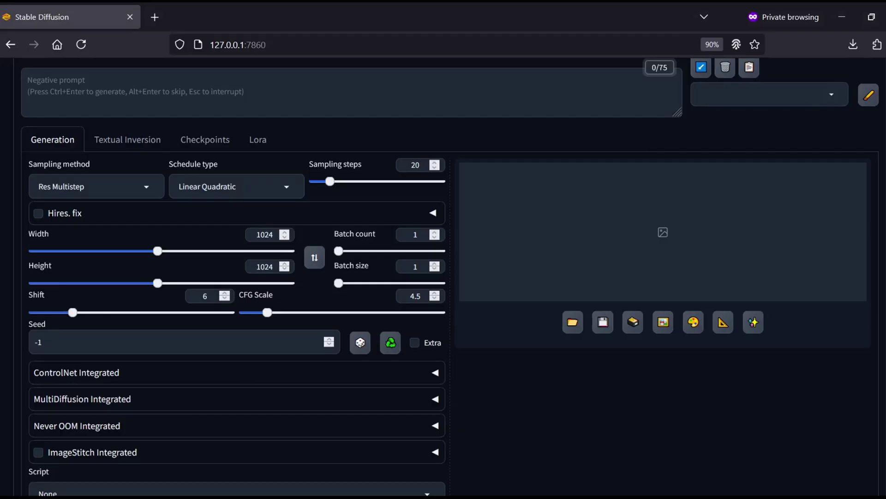
scroll(755, 367, down, 2)
scroll(754, 361, up, 2)
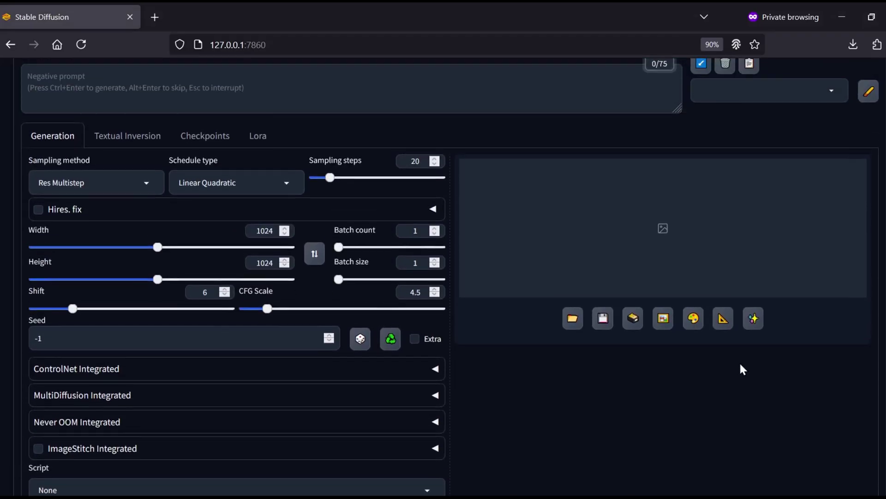
scroll(738, 361, down, 2)
Step: Set the sampling method to Euler with the Beta schedule type
click(148, 121)
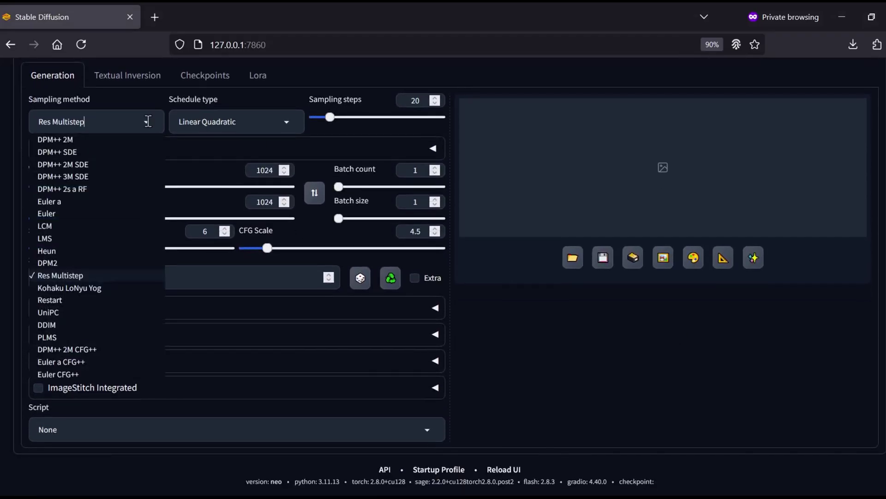
click(93, 215)
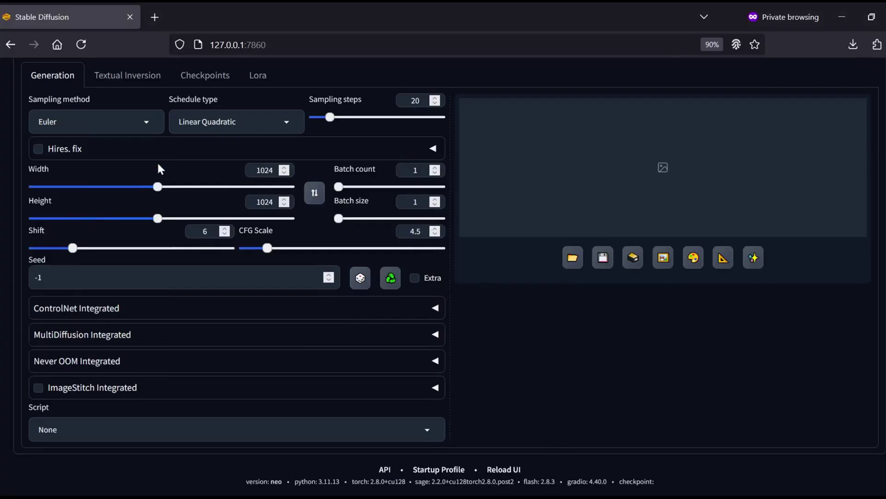
click(226, 127)
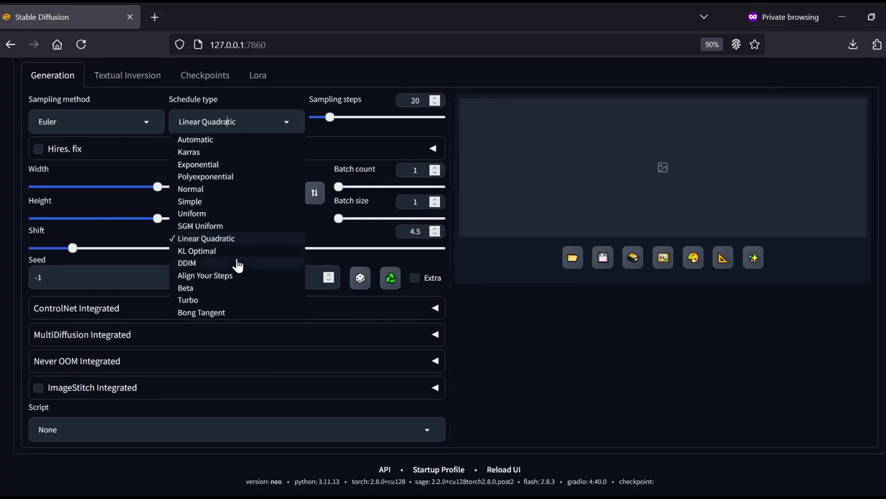
click(233, 289)
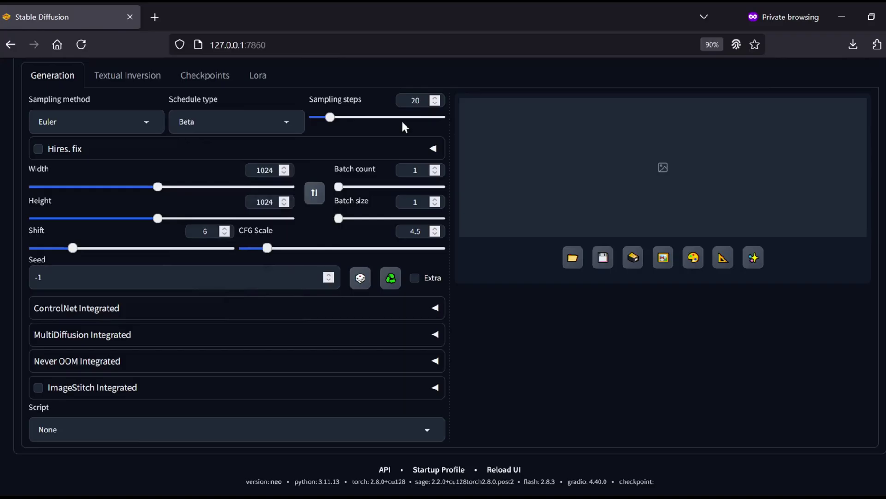
Step: Change Sampling steps from 20 to 9 and CFG Scale to 1
click(421, 102)
double_click(421, 101)
text(9)
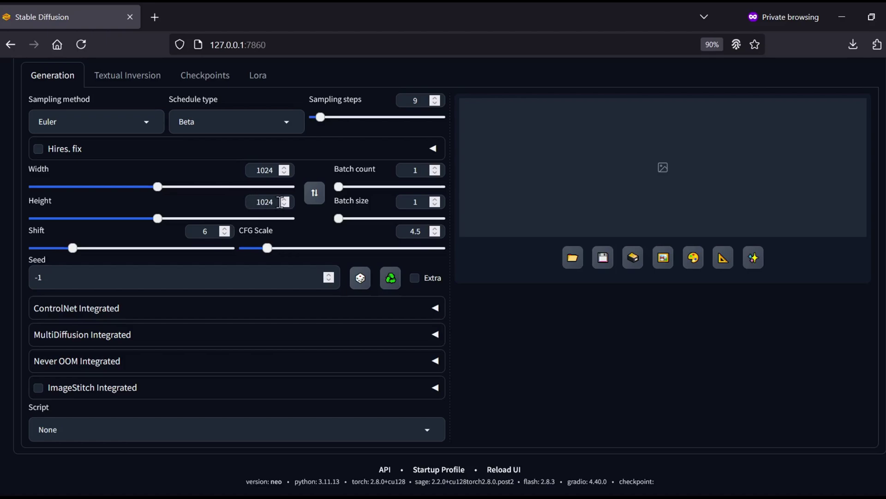
double_click(422, 232)
text(1)
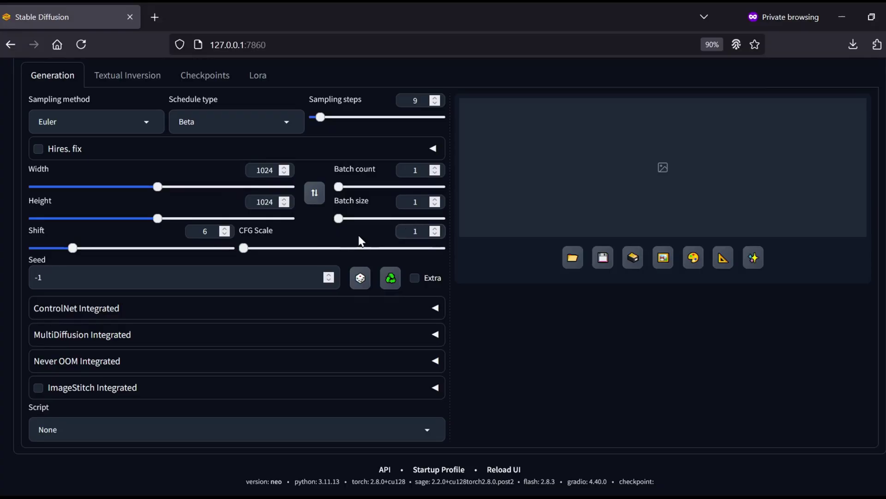
click(319, 237)
click(303, 234)
Step: Expand Never OOM Integrated and tick Enabled for UNet, then check the VAE option
click(296, 367)
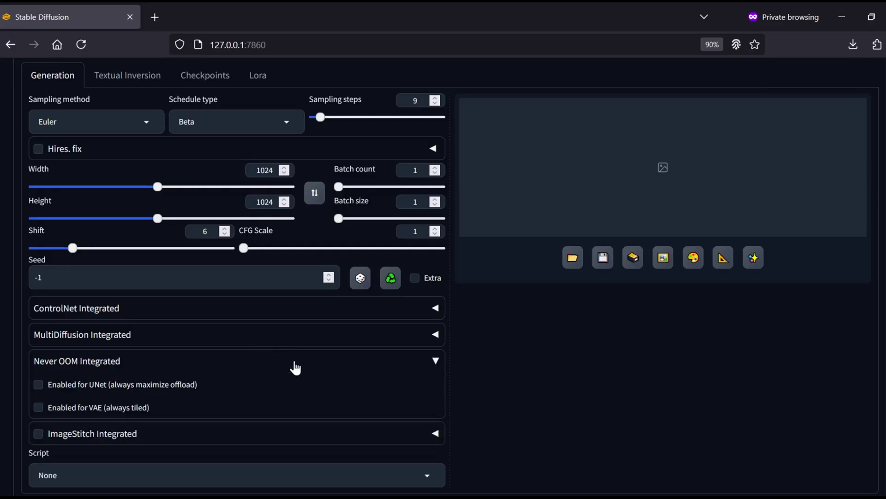
click(39, 384)
scroll(224, 397, down, 2)
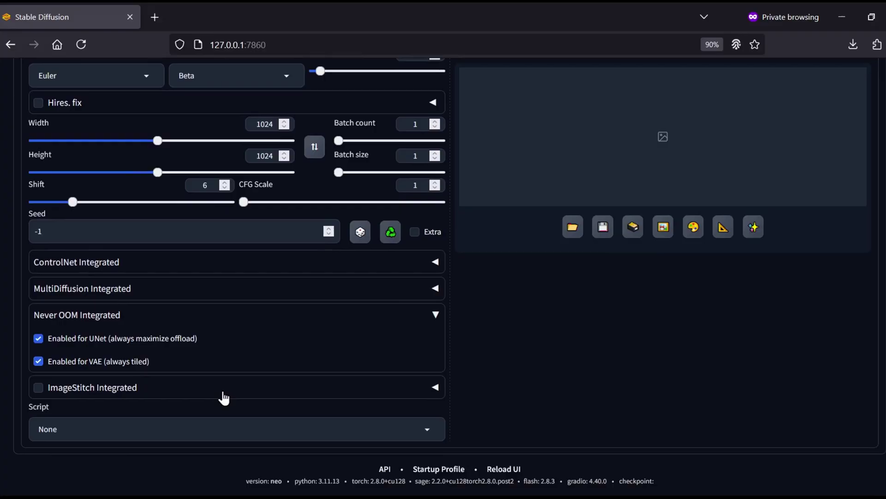
scroll(500, 370, up, 2)
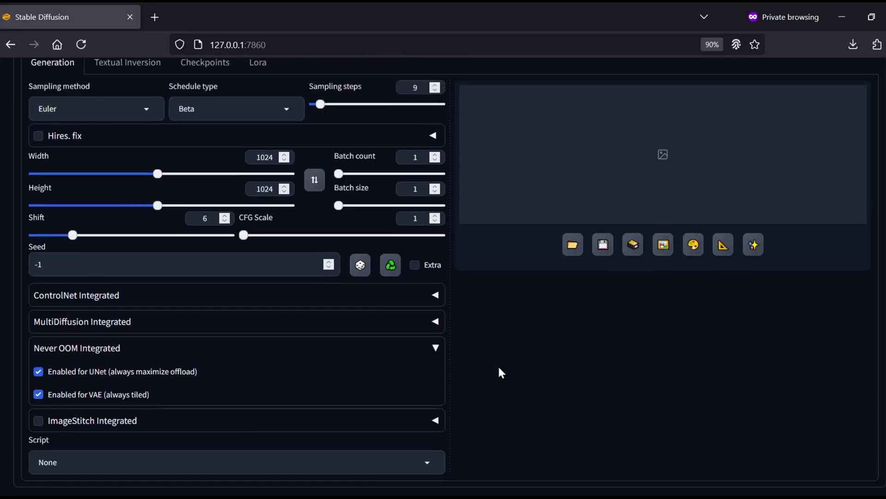
scroll(496, 367, up, 5)
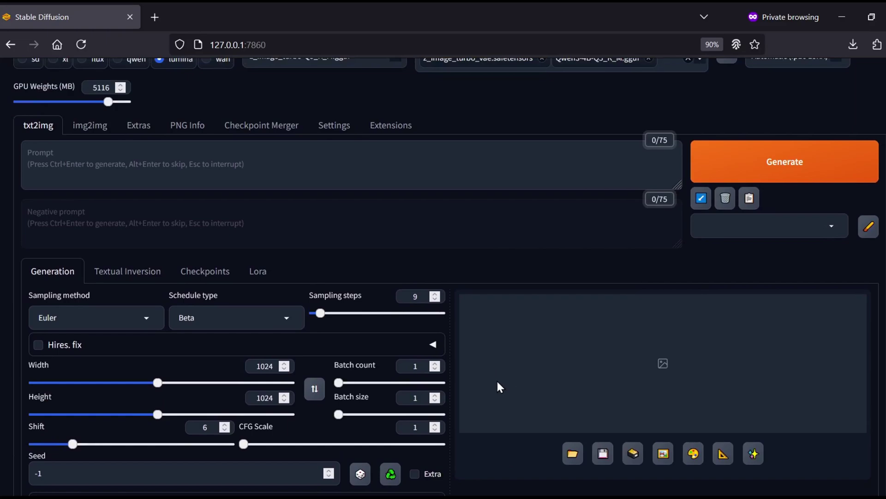
scroll(499, 386, up, 1)
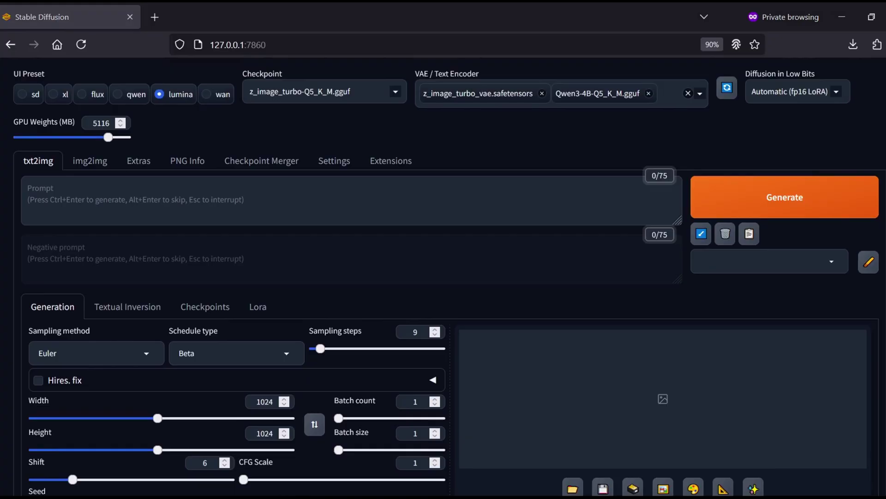
scroll(443, 277, down, 2)
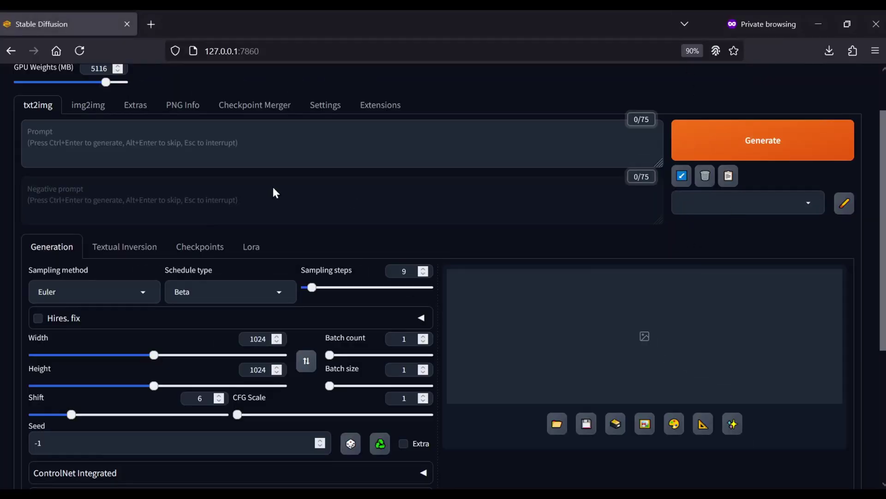
Step: Paste the Roswell grey alien arcade claw-machine description into the empty txt2img prompt
click(241, 149)
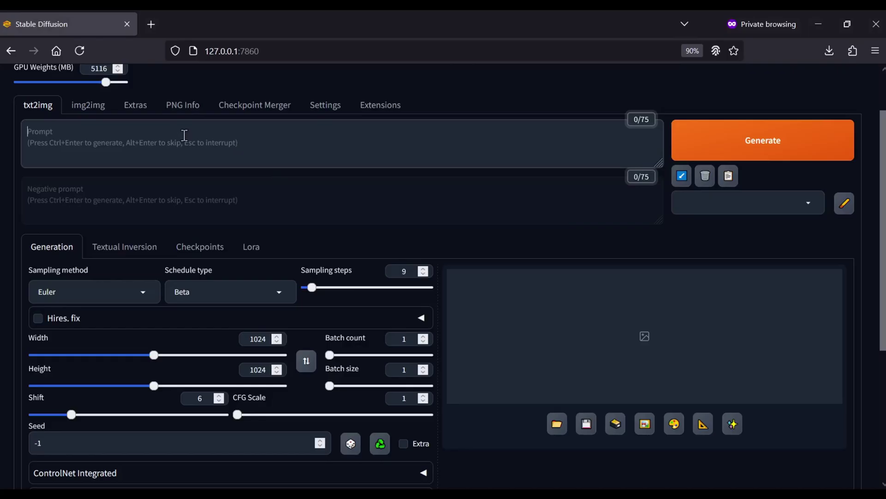
key(ctrl+v)
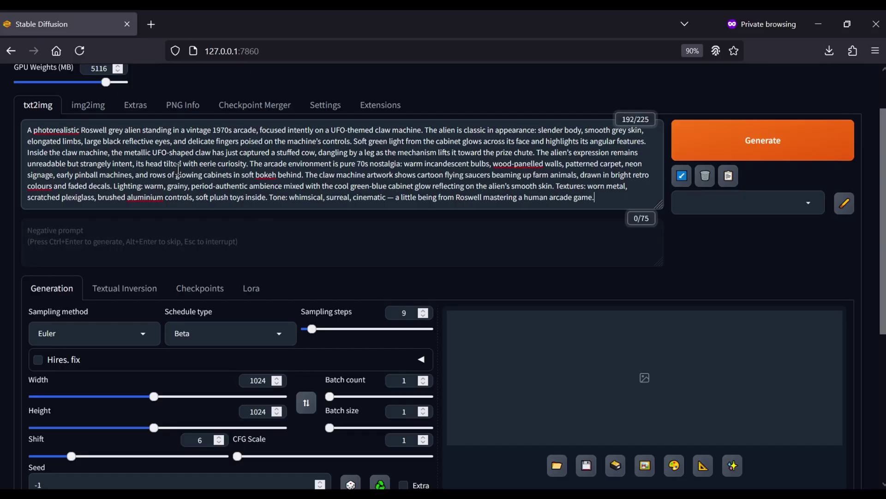
scroll(295, 203, down, 2)
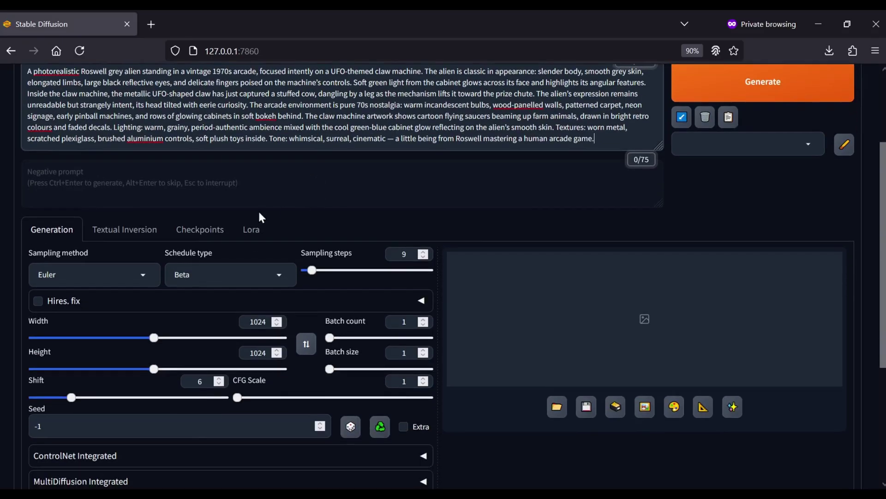
Step: Insert the add_detail LoRA from the Lora browser, remove it, and return to Generation settings
click(250, 233)
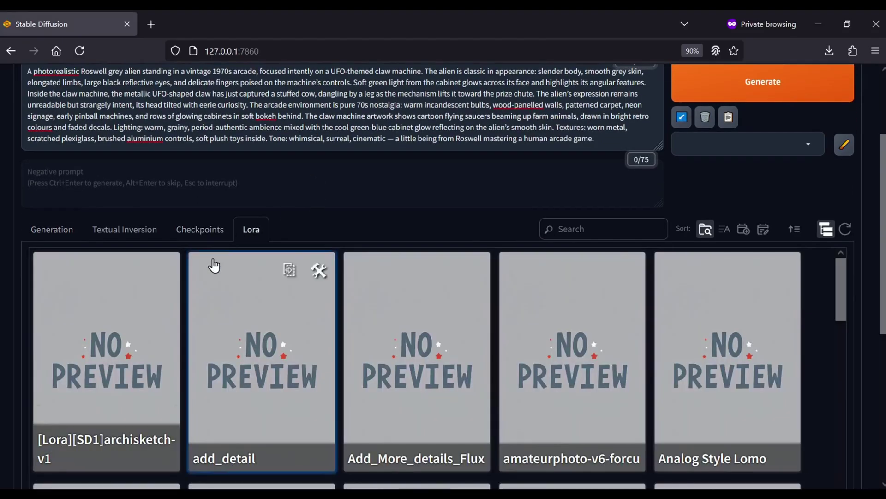
scroll(323, 286, down, 3)
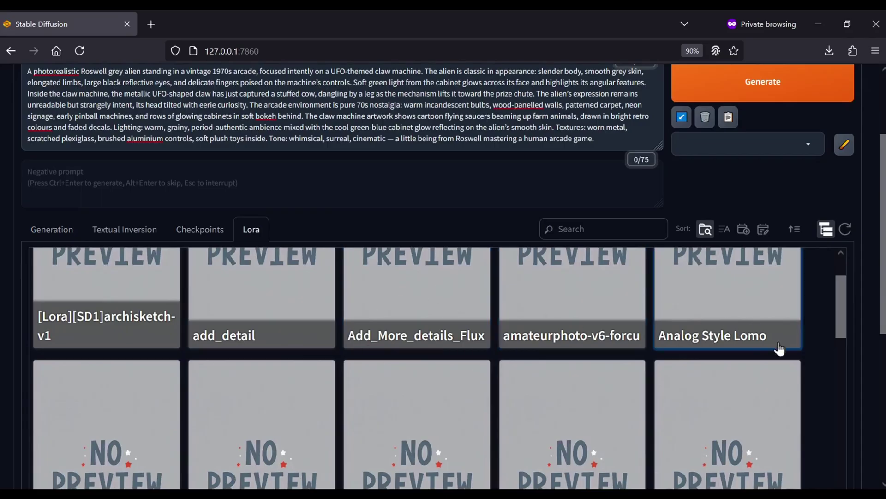
scroll(365, 360, up, 3)
click(277, 352)
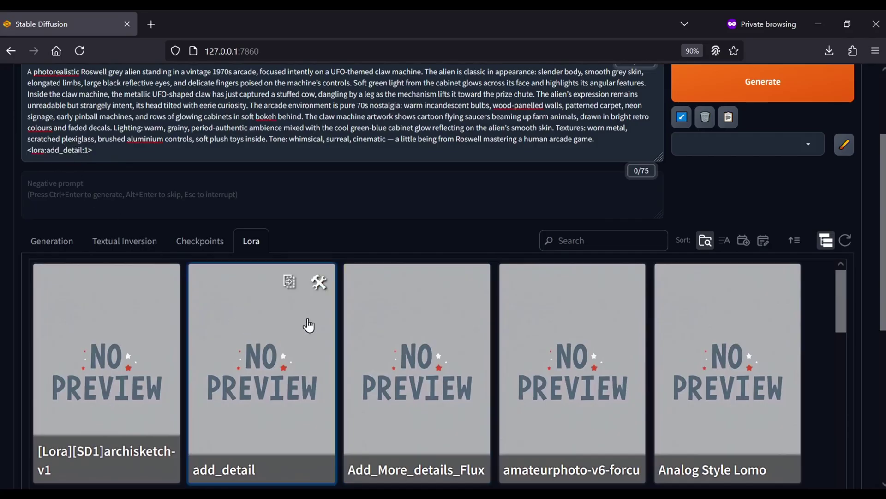
click(273, 342)
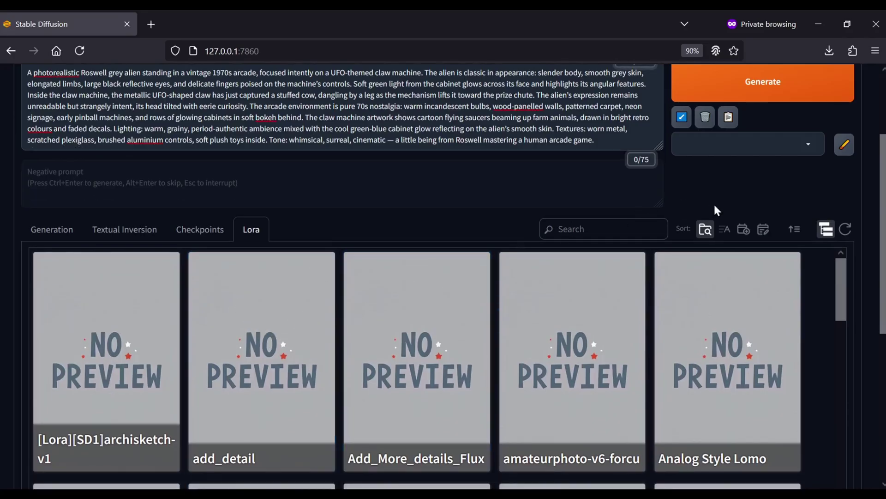
scroll(715, 203, up, 2)
click(38, 292)
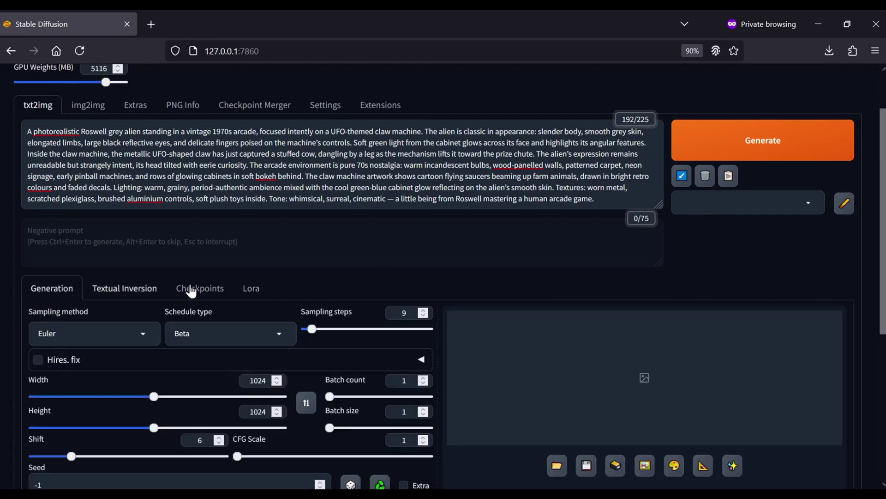
Step: Generate the 1024×1024 alien-at-the-claw-machine image
click(803, 156)
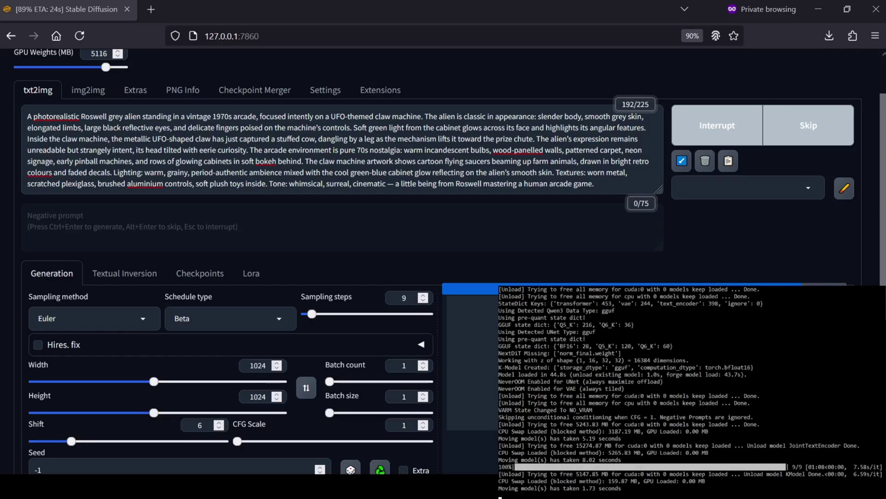
scroll(443, 277, down, 6)
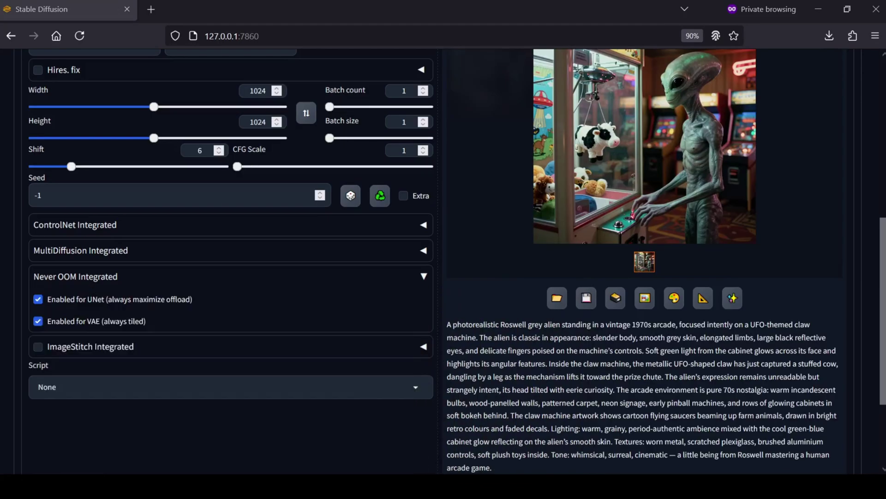
scroll(832, 293, up, 4)
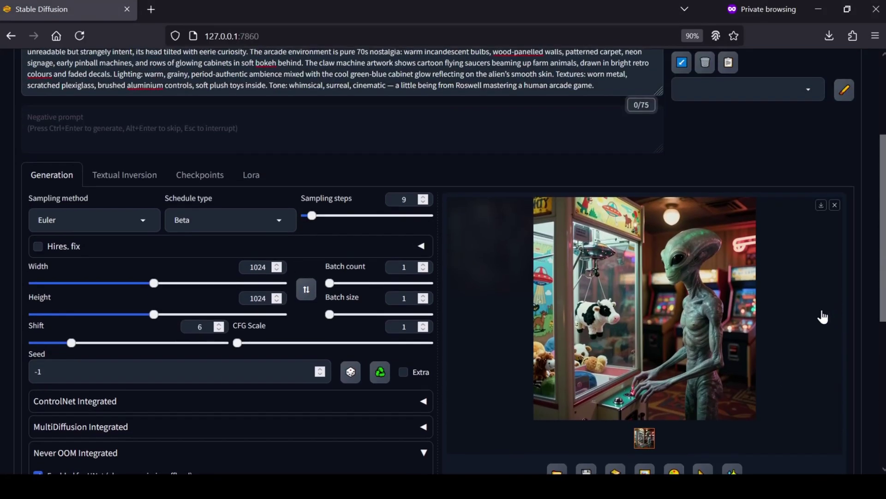
scroll(823, 316, down, 1)
Step: Inspect the rendered alien image in the full-screen lightbox, then close it and scroll back up
click(677, 275)
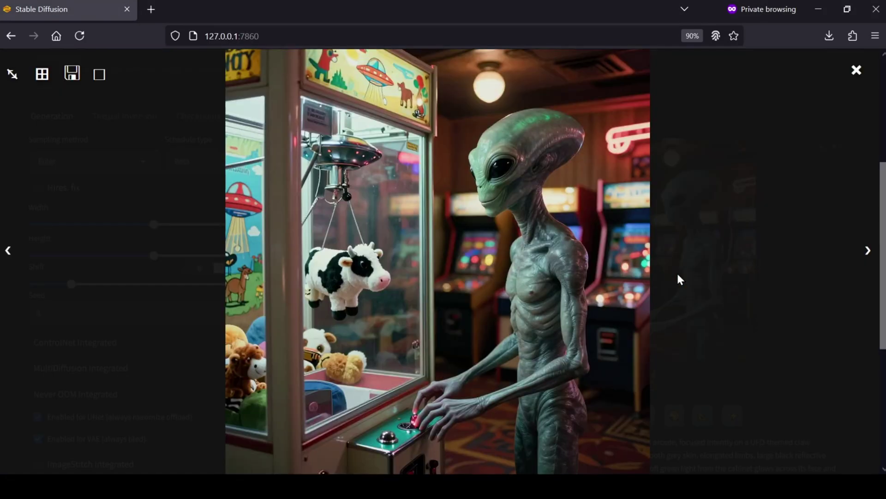
scroll(469, 265, down, 1)
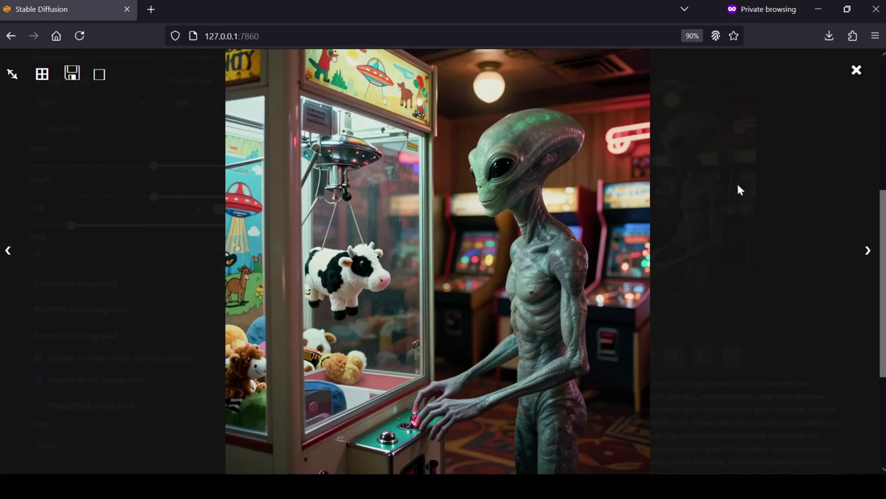
click(856, 70)
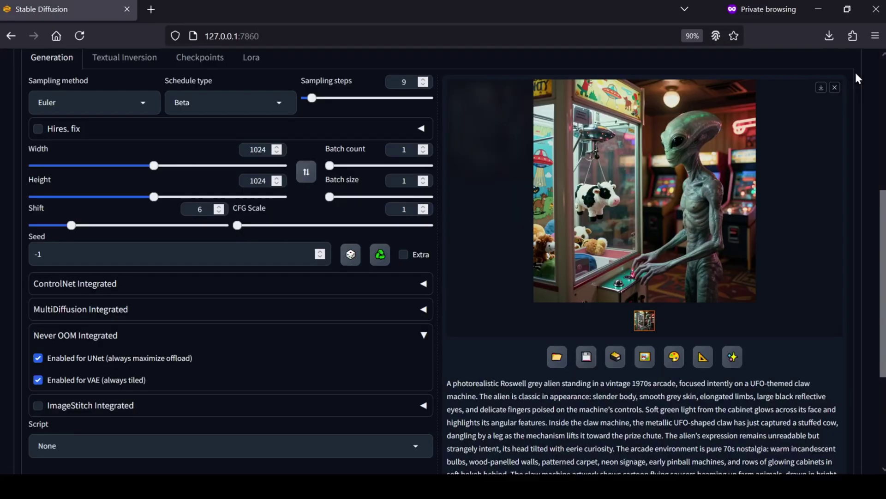
scroll(667, 265, down, 2)
scroll(666, 267, down, 1)
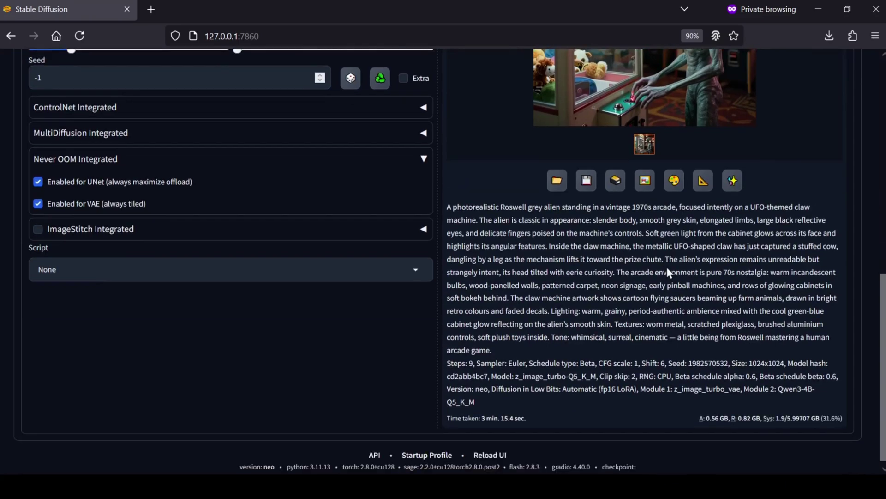
scroll(458, 310, up, 5)
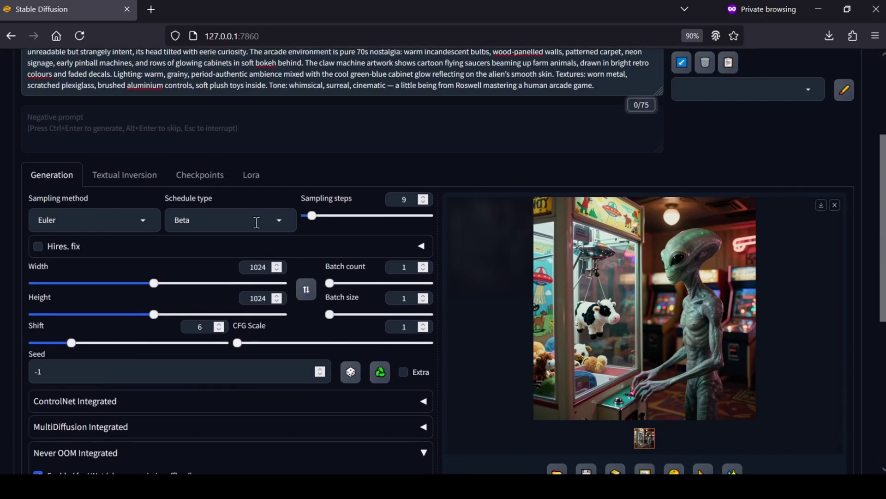
scroll(256, 222, up, 3)
Step: In img2img, set the sampling method to Euler and the schedule type to Beta
click(89, 153)
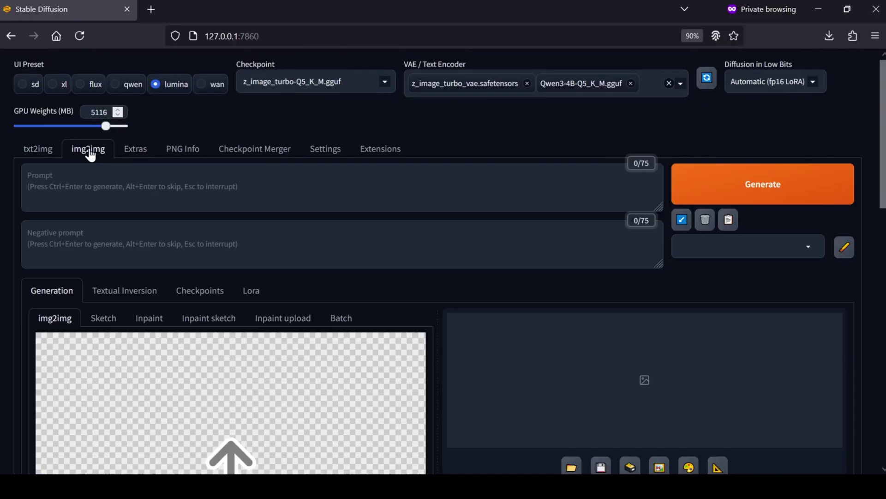
scroll(302, 212, down, 3)
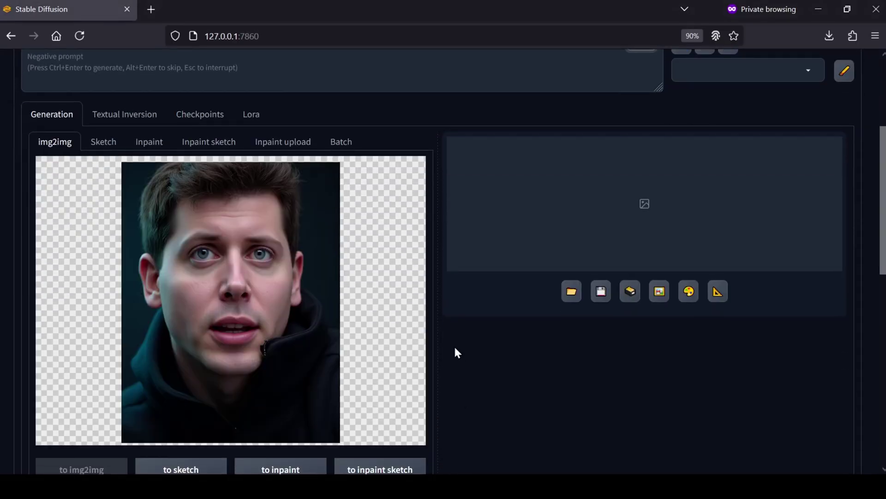
scroll(453, 346, down, 4)
scroll(450, 350, down, 2)
click(92, 228)
click(87, 288)
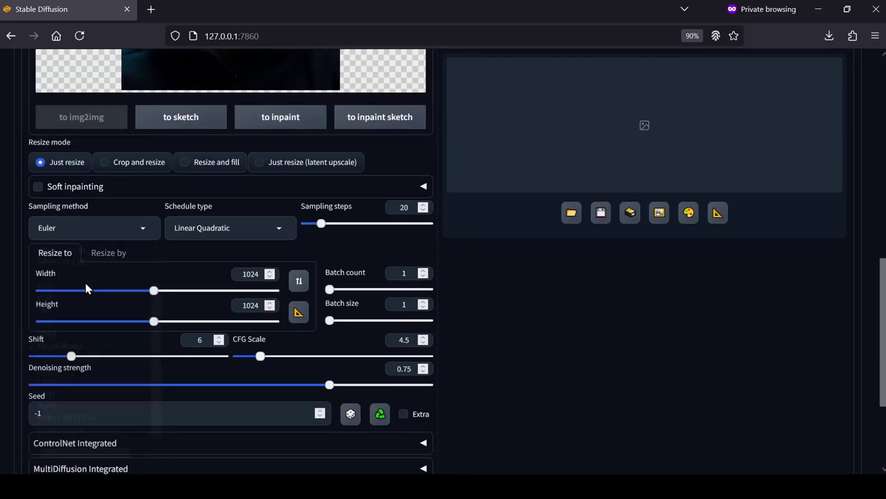
click(231, 228)
click(185, 390)
Step: Set sampling steps to 9, size to 896×1156, and CFG Scale to 1
double_click(401, 207)
text(9)
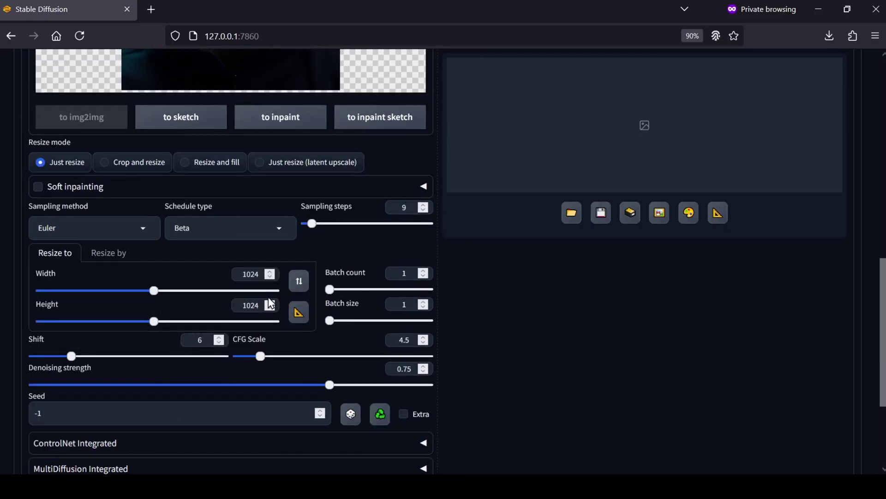
double_click(259, 274)
text(89)
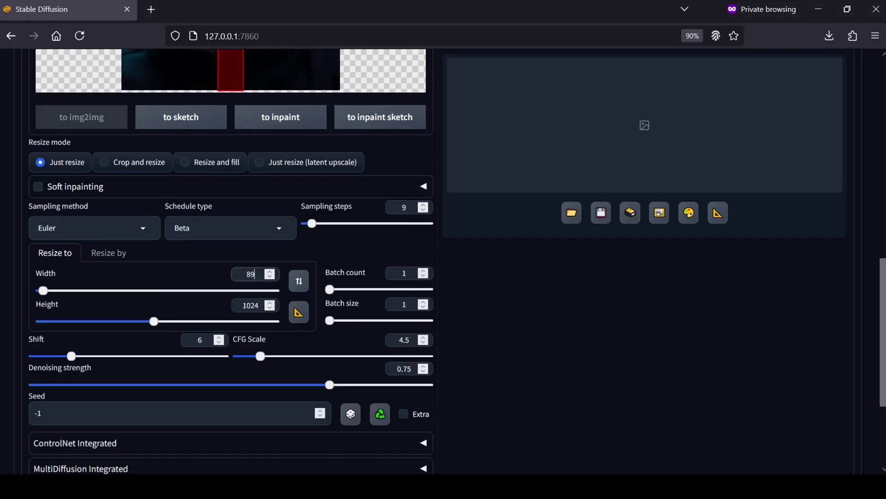
text(6)
double_click(252, 305)
text(1156)
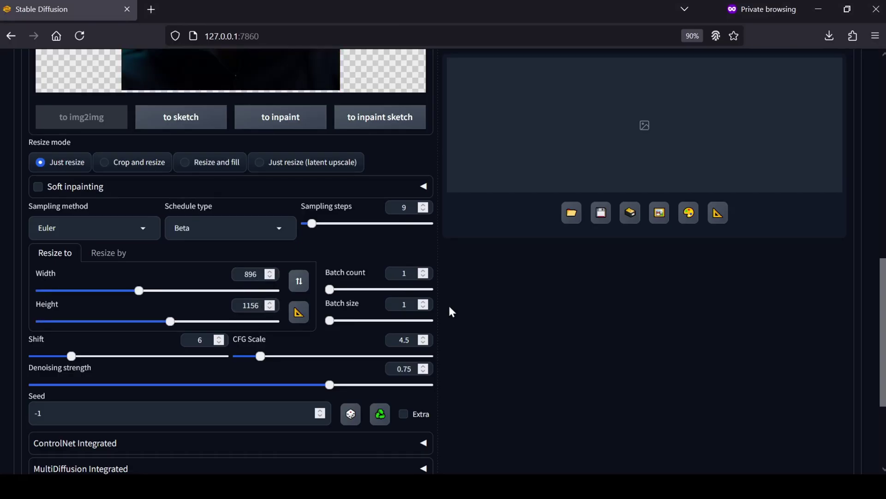
double_click(404, 340)
text(1)
Step: Lower denoising strength to 0.35 and enable the Never OOM memory-saving options
drag(329, 385, 193, 394)
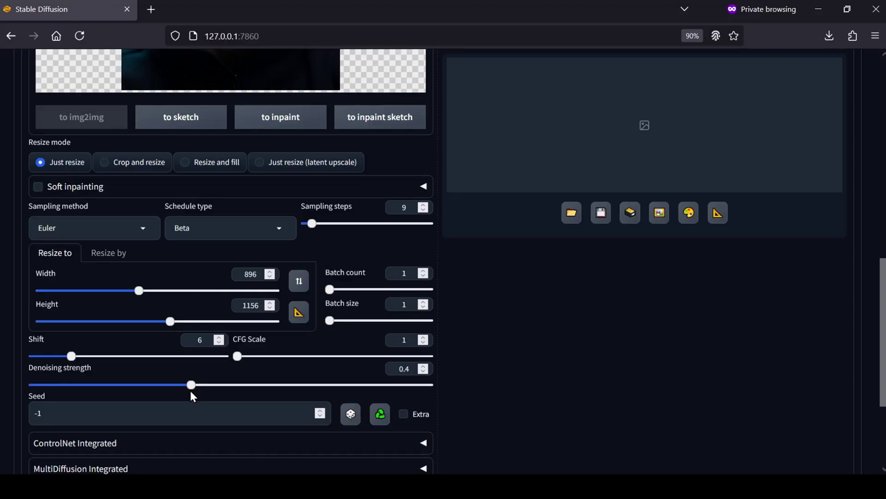
drag(193, 388, 179, 387)
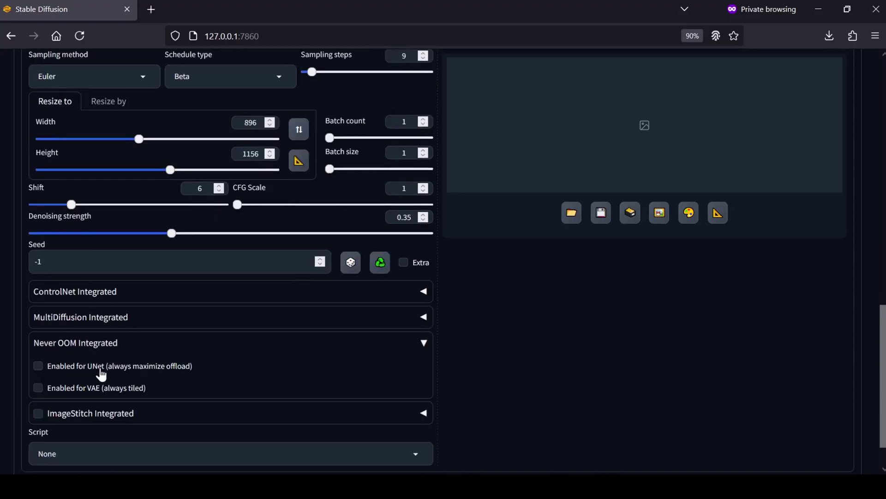
click(38, 367)
click(37, 388)
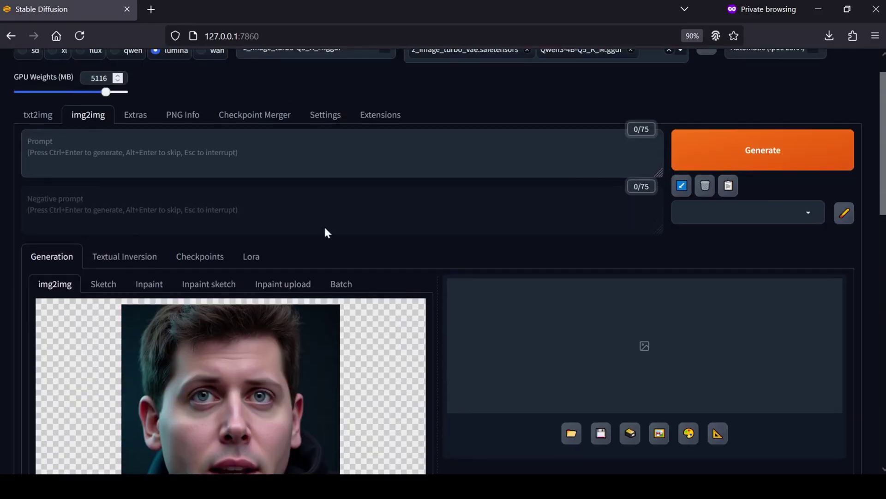
scroll(326, 232, up, 1)
Step: Enter a prompt for a realistic image of a named person in a dark jacket and generate
click(248, 168)
scroll(248, 167, down, 2)
text(a realistic i)
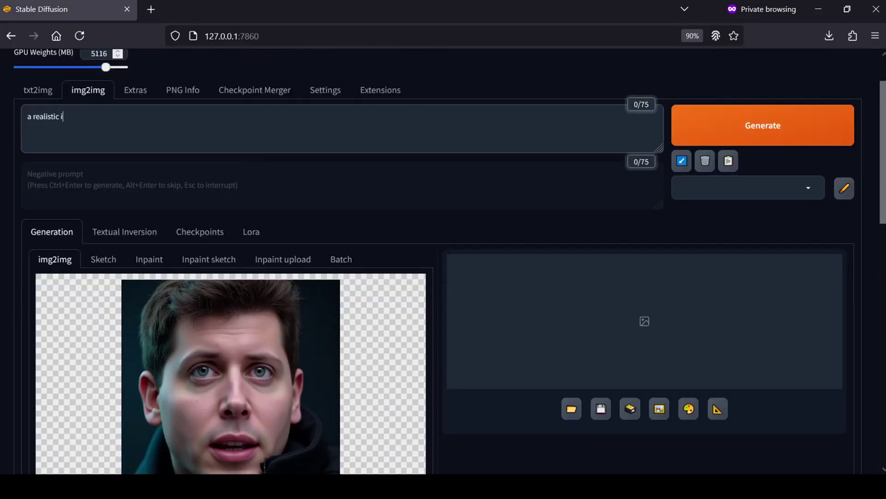
text(mage of Sam altman in a dark jacket)
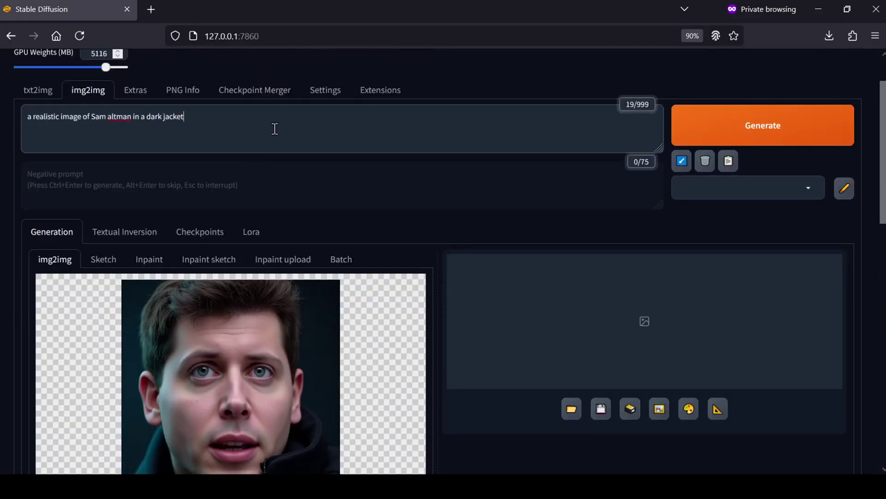
click(754, 134)
scroll(806, 217, down, 2)
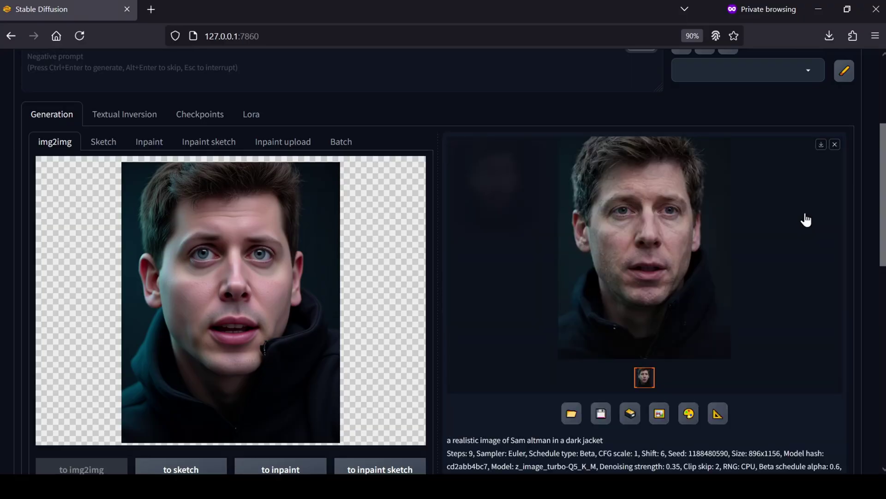
scroll(828, 231, down, 2)
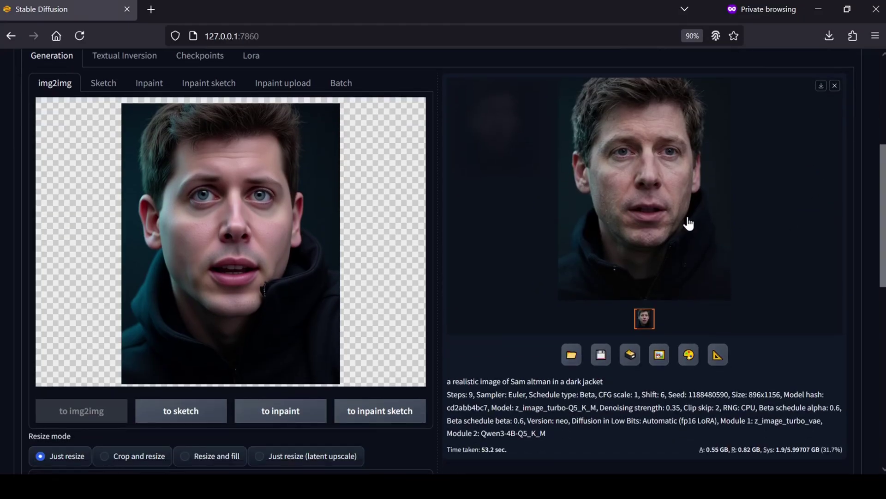
Step: View the finished 896×1156 portrait full screen, then close the preview
click(653, 206)
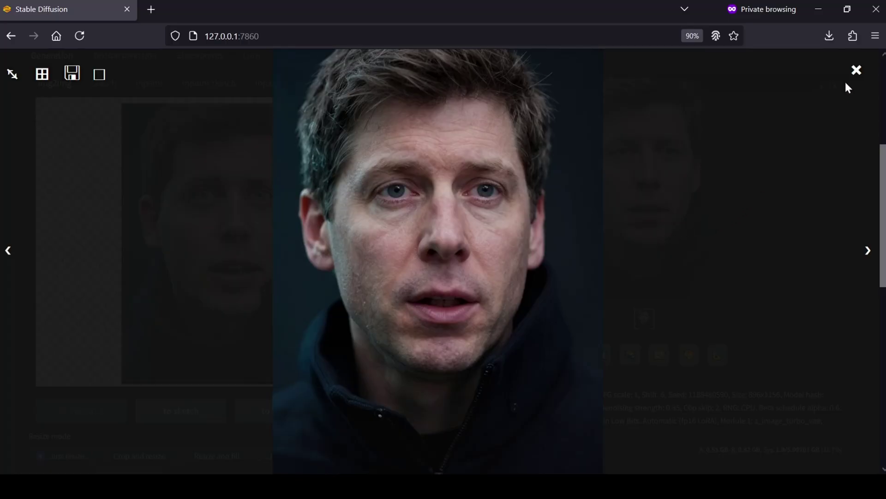
click(857, 72)
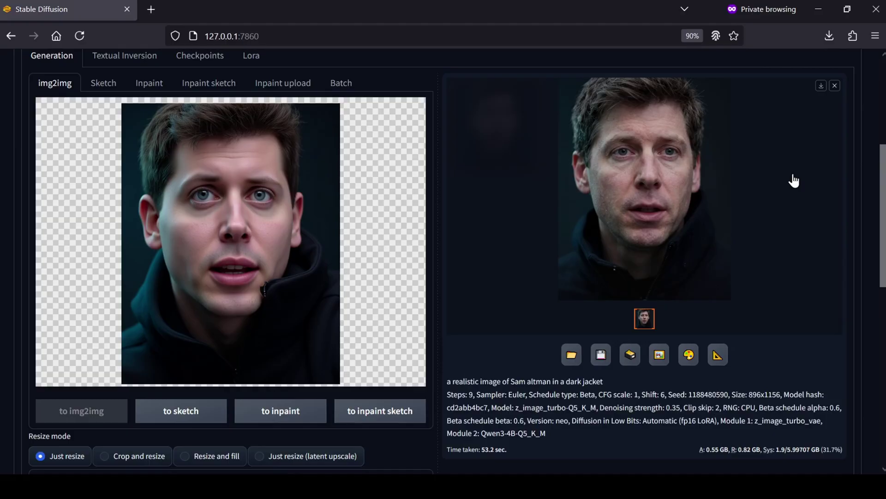
scroll(795, 191, down, 2)
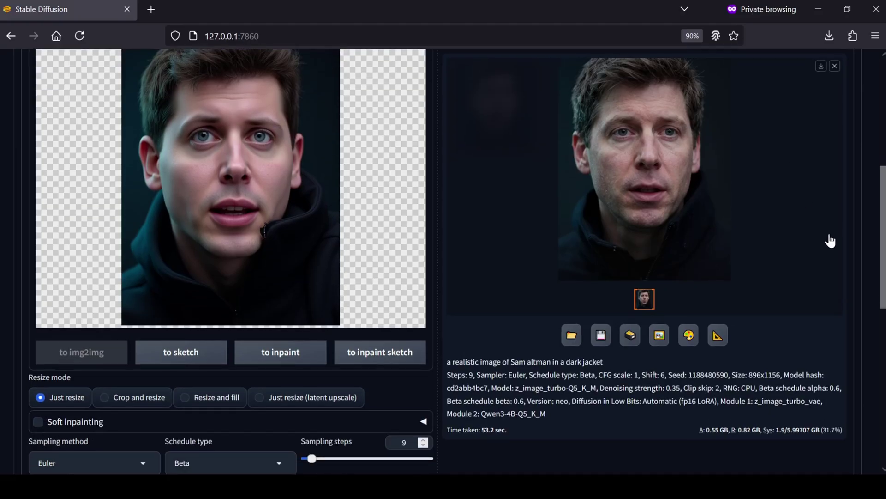
scroll(830, 242, up, 2)
scroll(831, 243, up, 2)
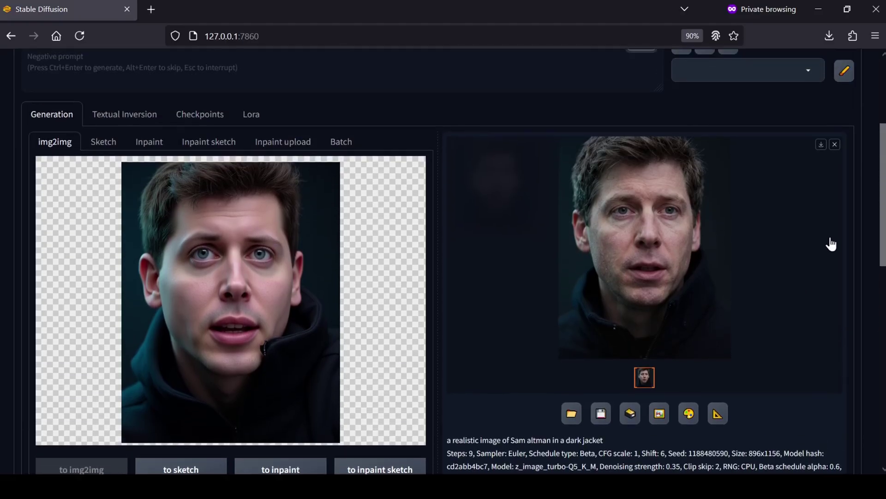